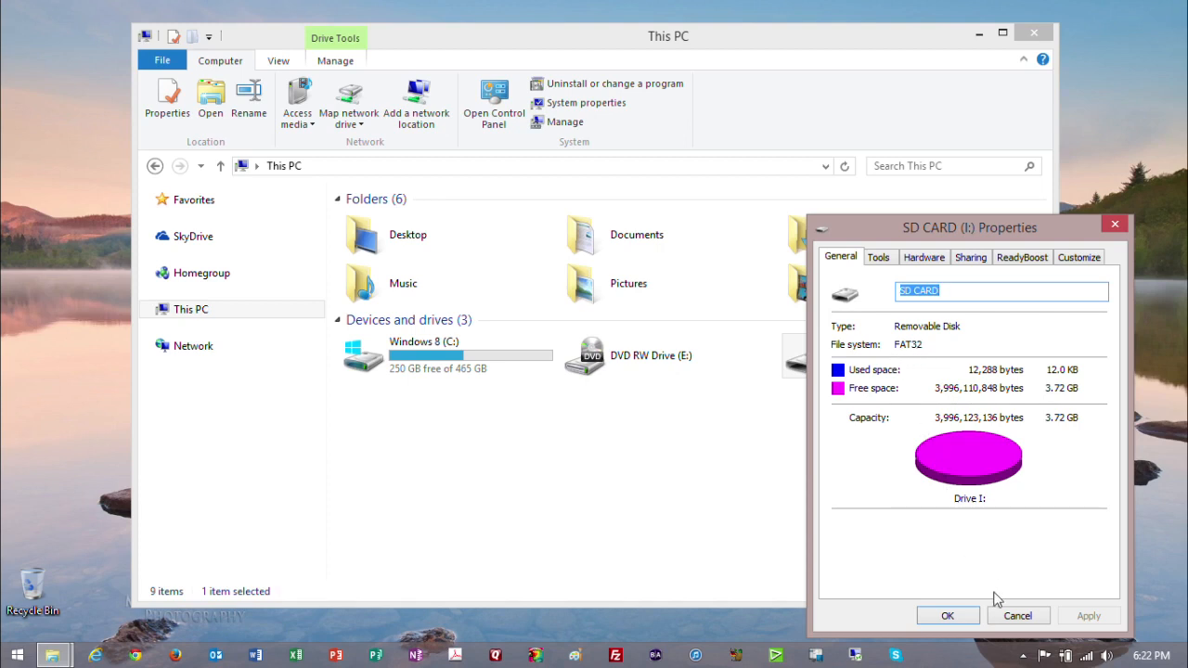
- Close the SD card's properties, minimize the file browser, and switch to BrightAuthor
click(966, 616)
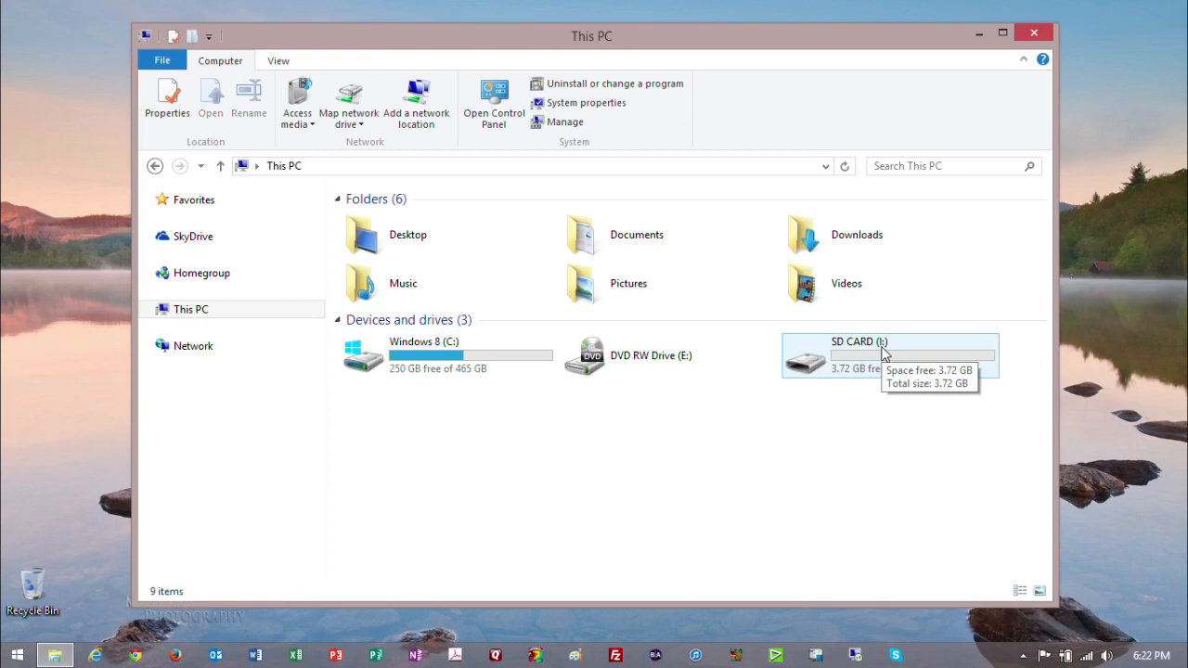
click(981, 35)
click(655, 655)
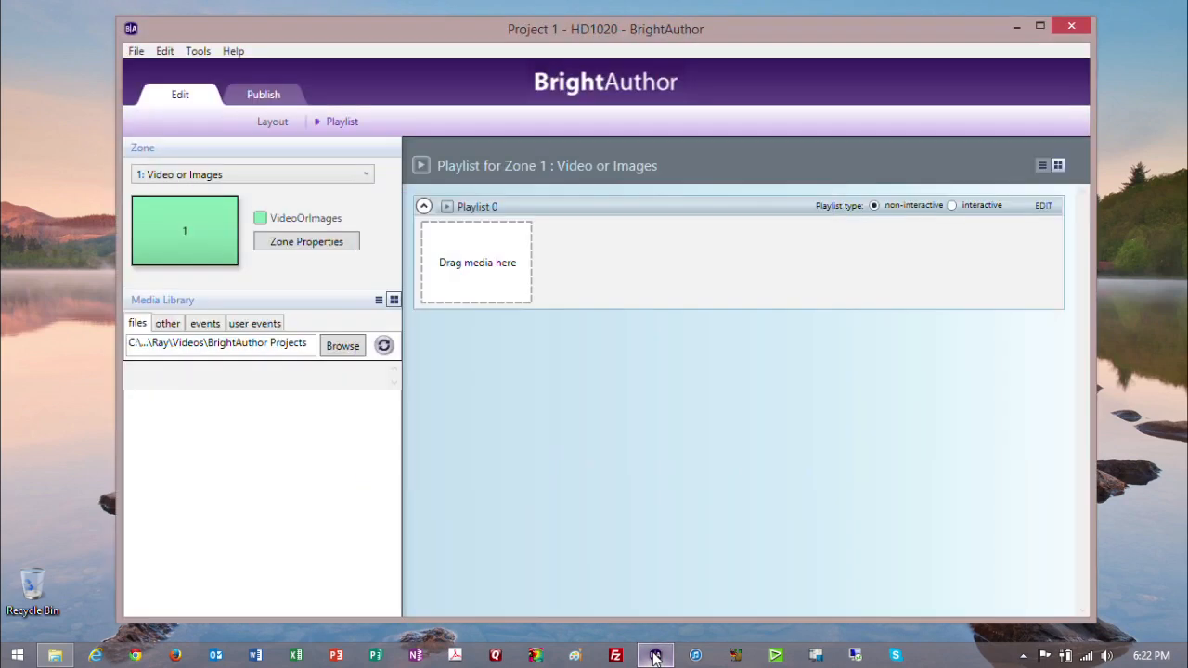
drag(637, 37, 636, 31)
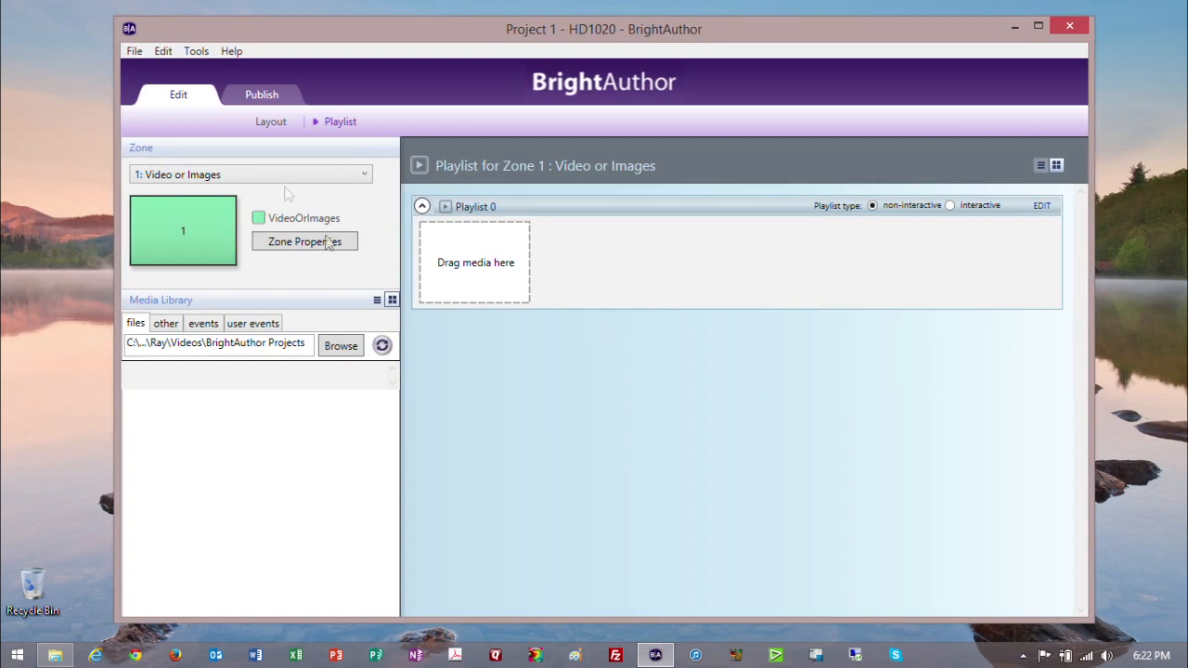
- Enable BrightSign Network in the networking preferences
click(163, 51)
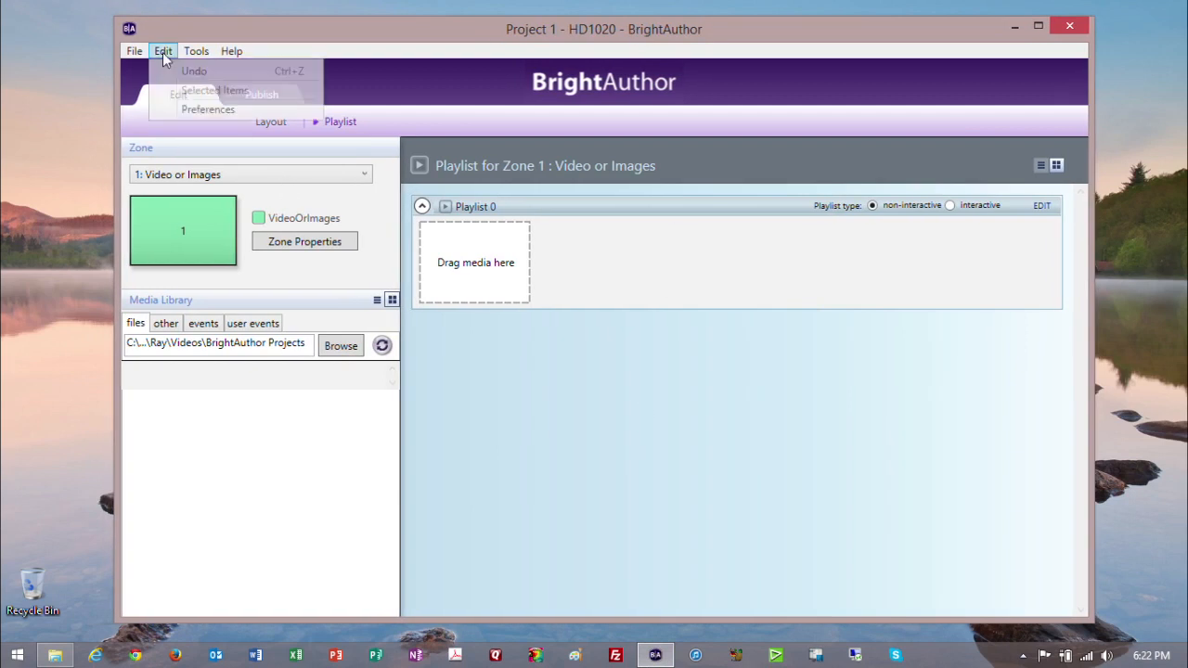
click(189, 111)
click(704, 293)
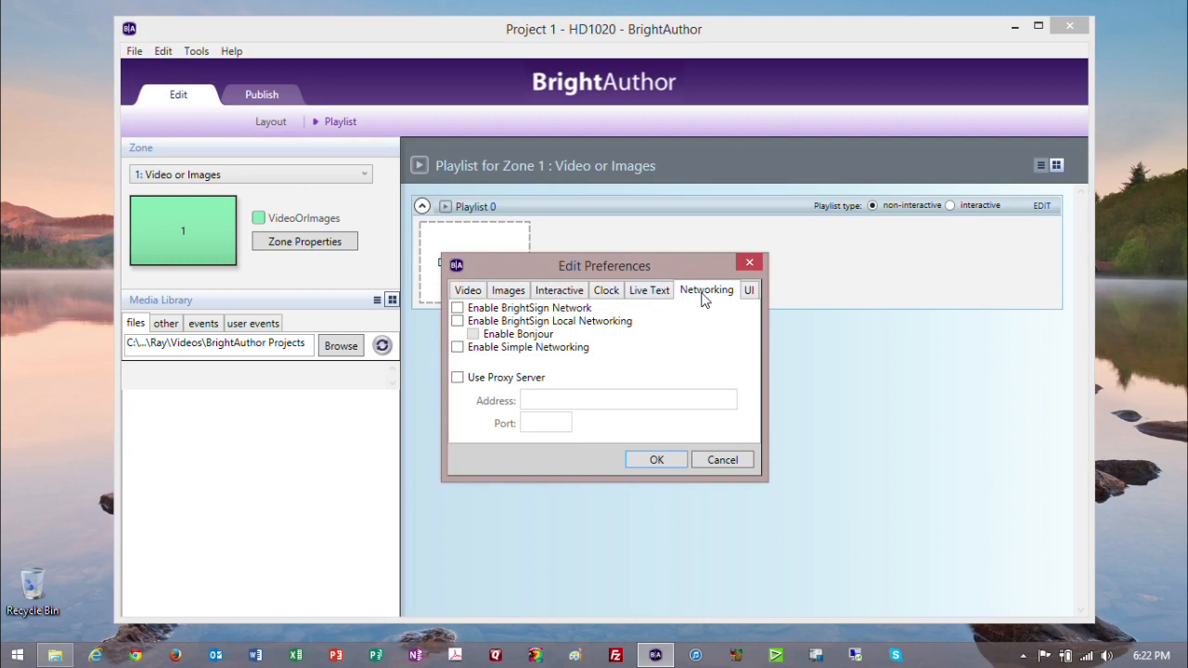
click(458, 309)
click(655, 459)
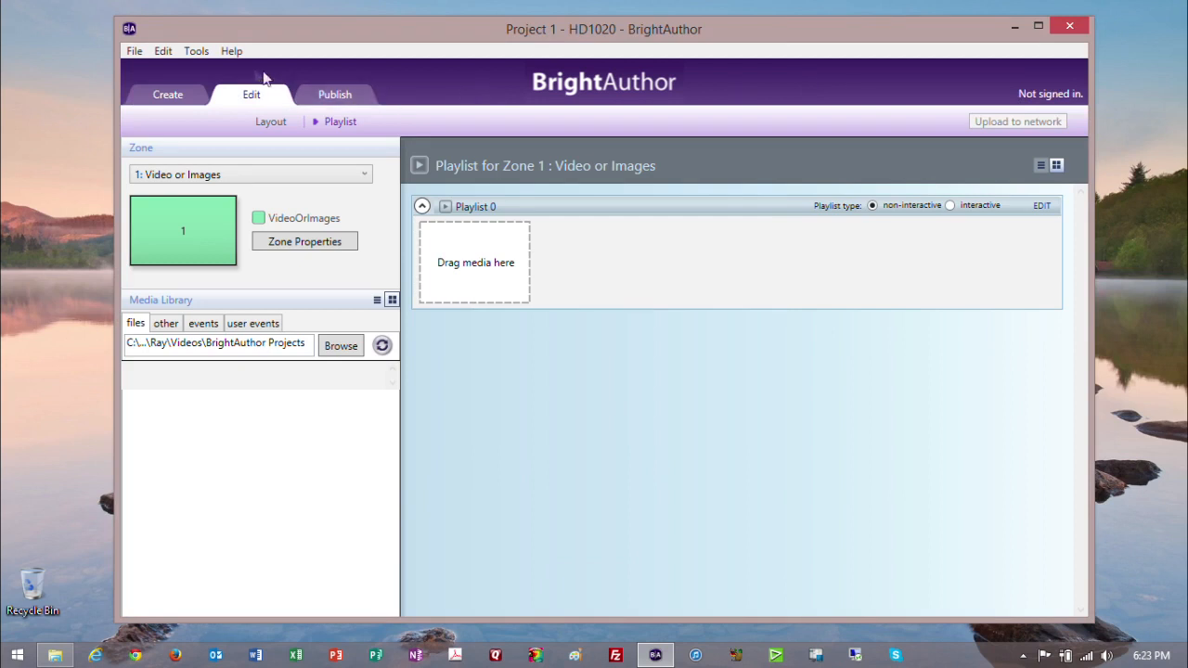
- Sign in to the BrightSign Network by entering the account password, keeping the remembered account and automatic sign-in
click(198, 51)
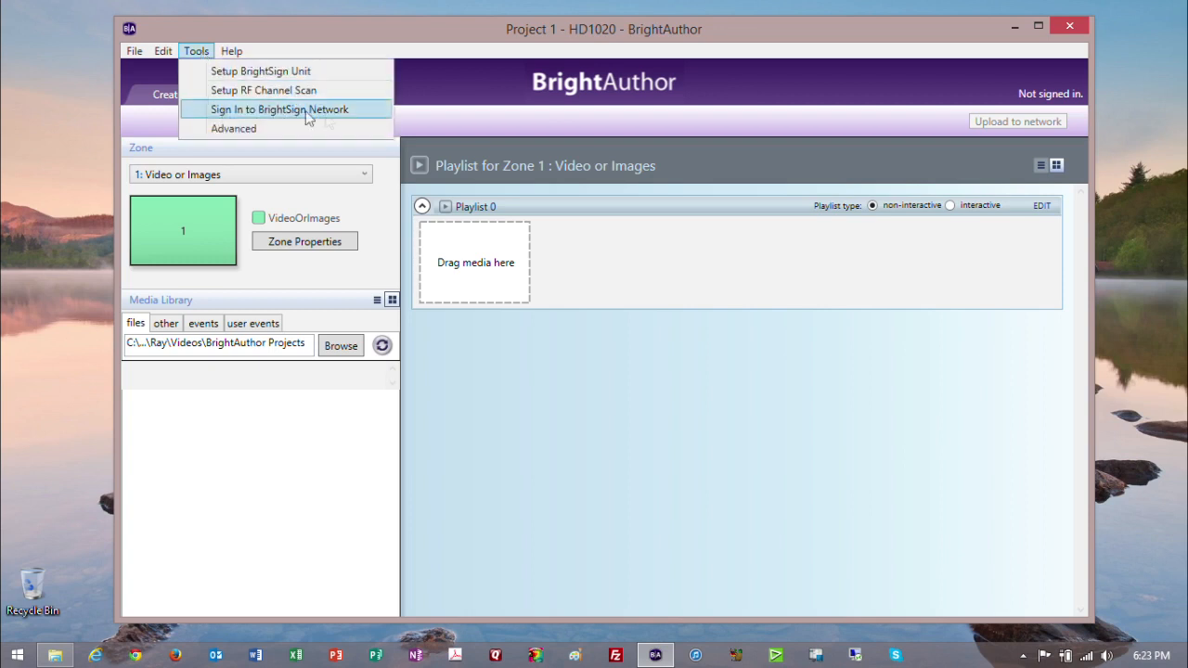
click(346, 111)
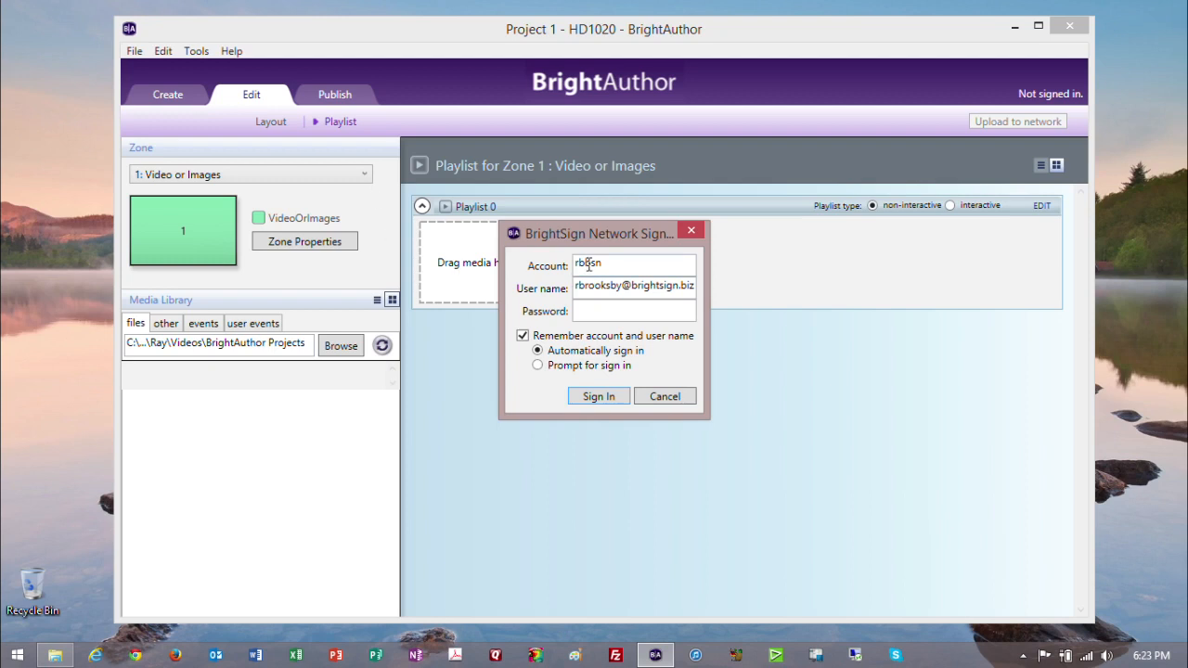
click(594, 310)
text(••••••••••)
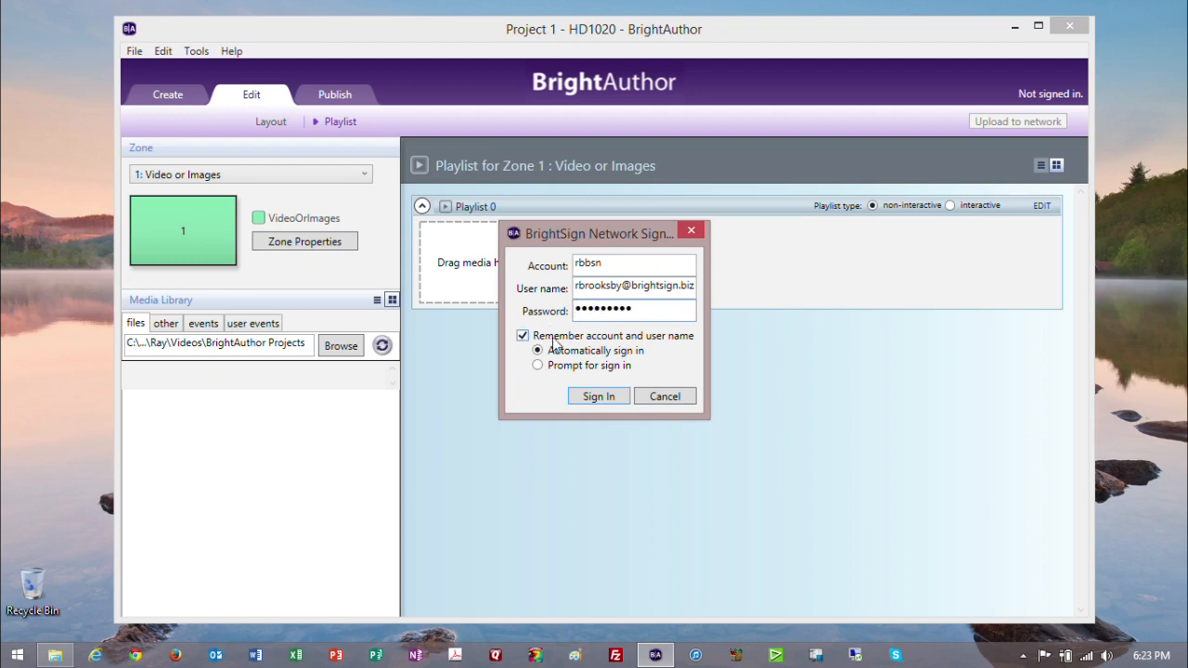
click(593, 398)
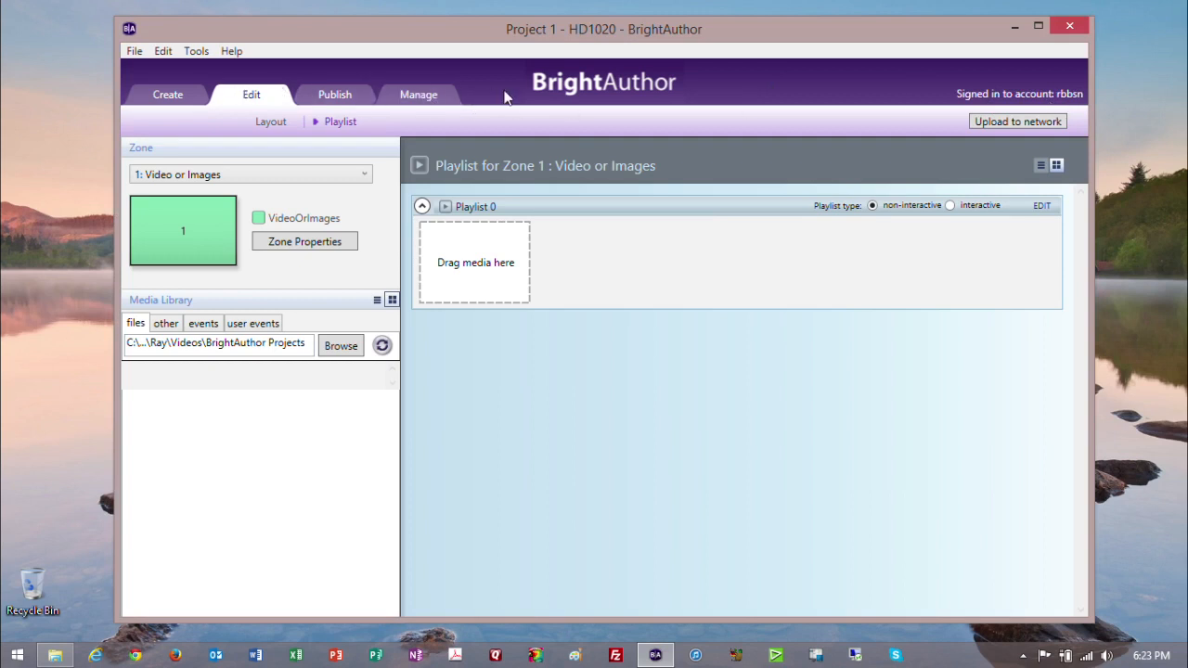
- Close BrightAuthor and start it again
click(1071, 26)
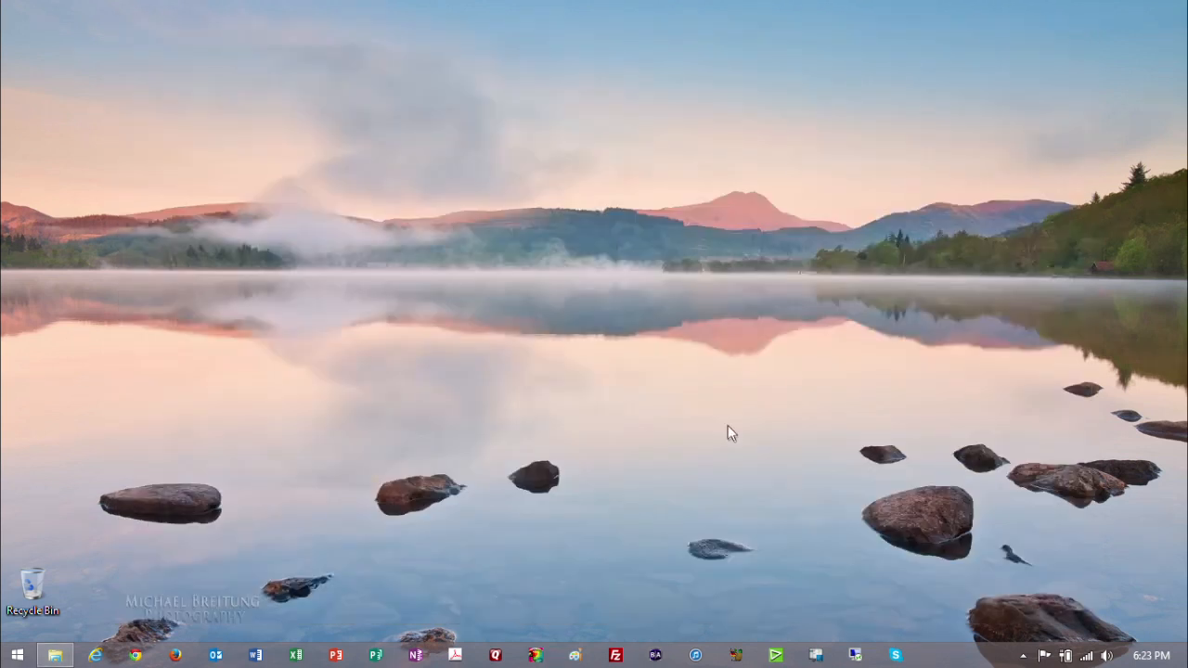
click(655, 656)
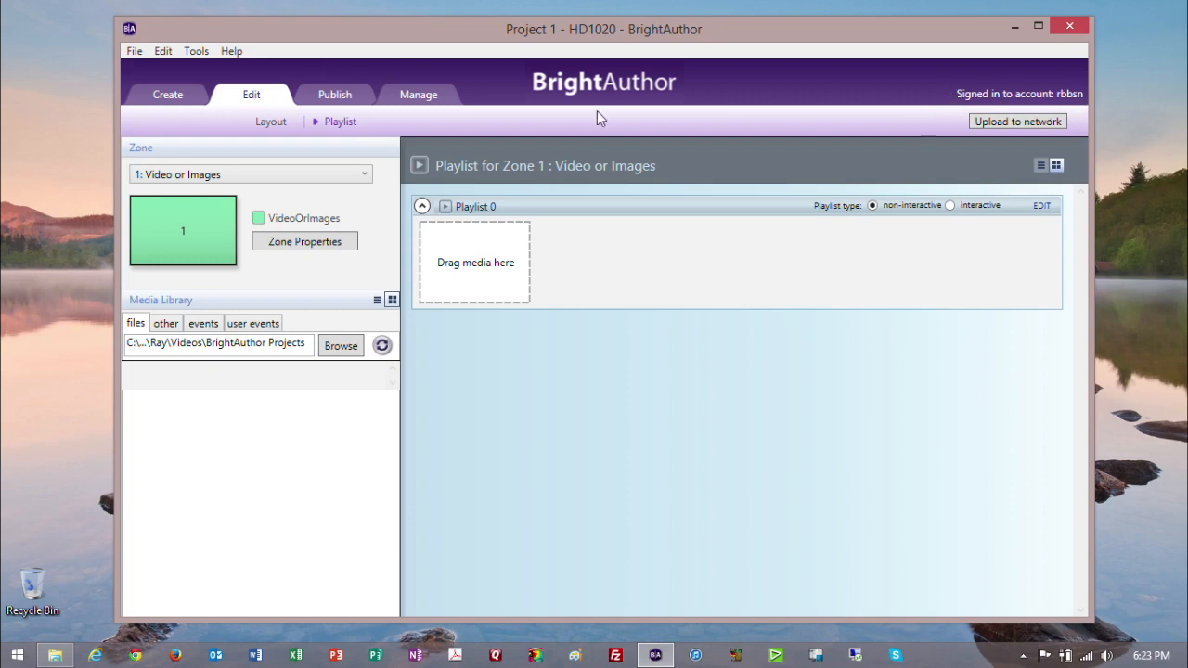
drag(611, 31, 616, 31)
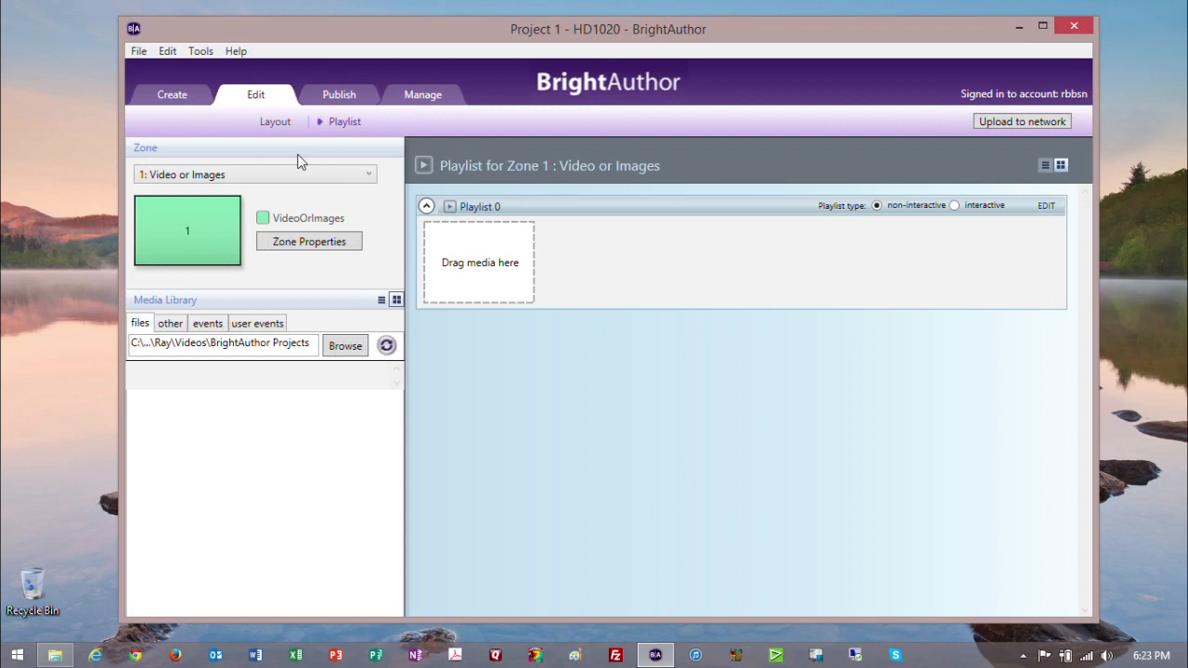
- Check which player groups can be scheduled for publishing through the BrightSign Network
click(338, 96)
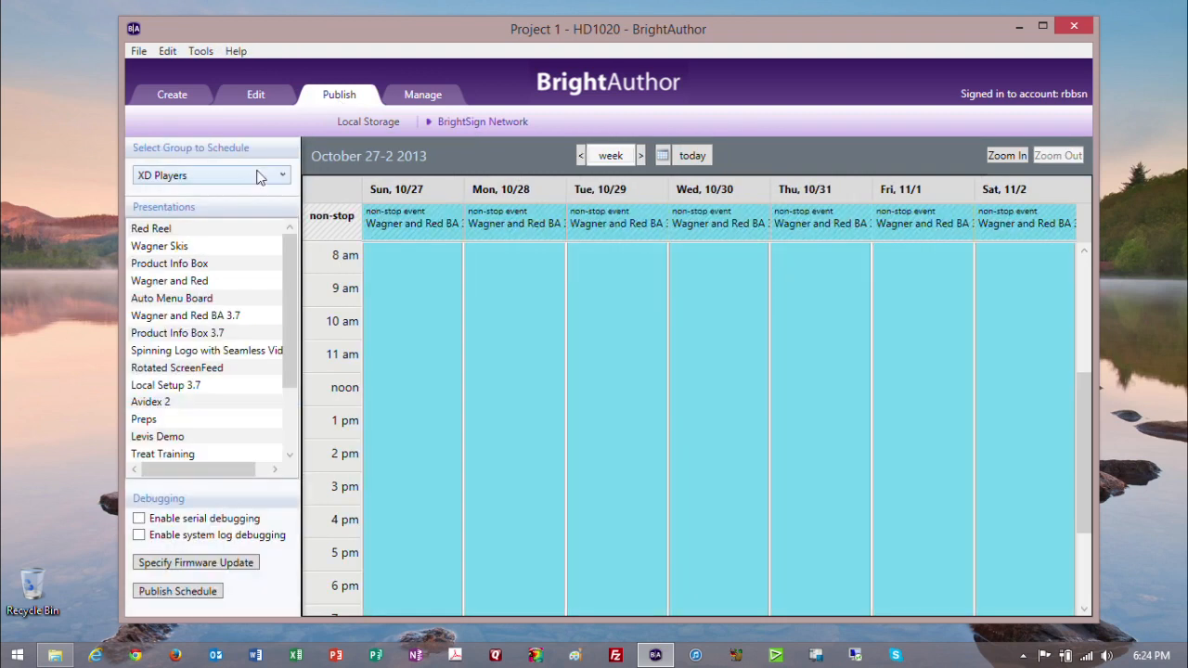
click(261, 177)
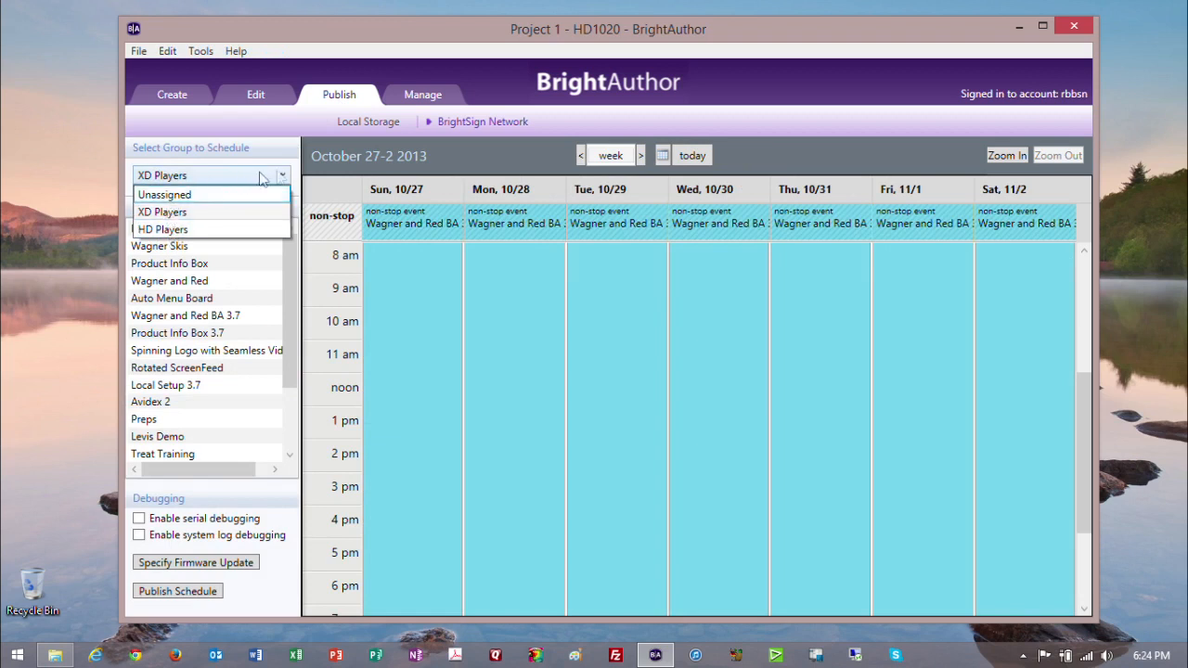
click(297, 128)
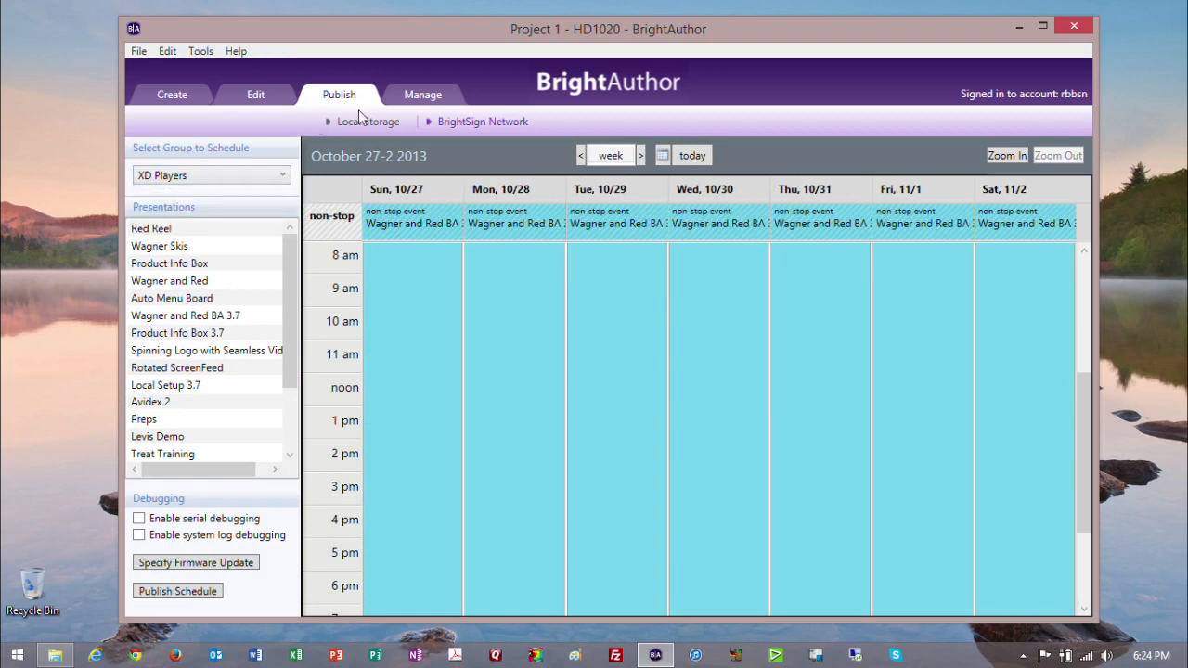
- Add a player group named New Group to the network's group status list
click(427, 98)
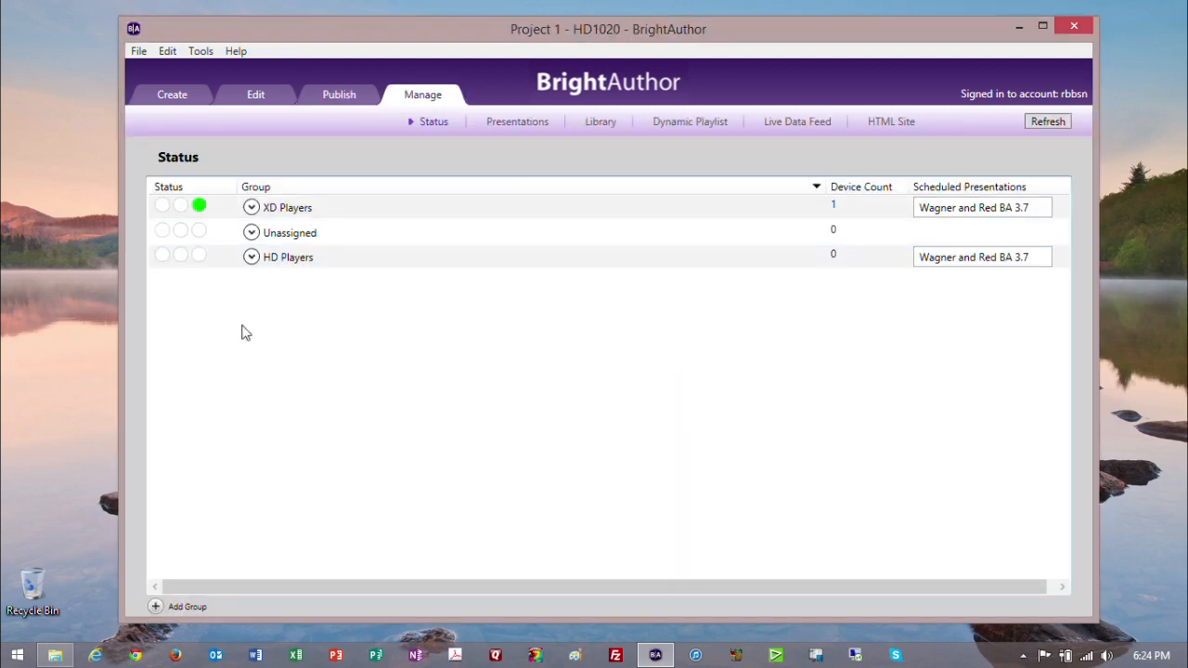
click(182, 609)
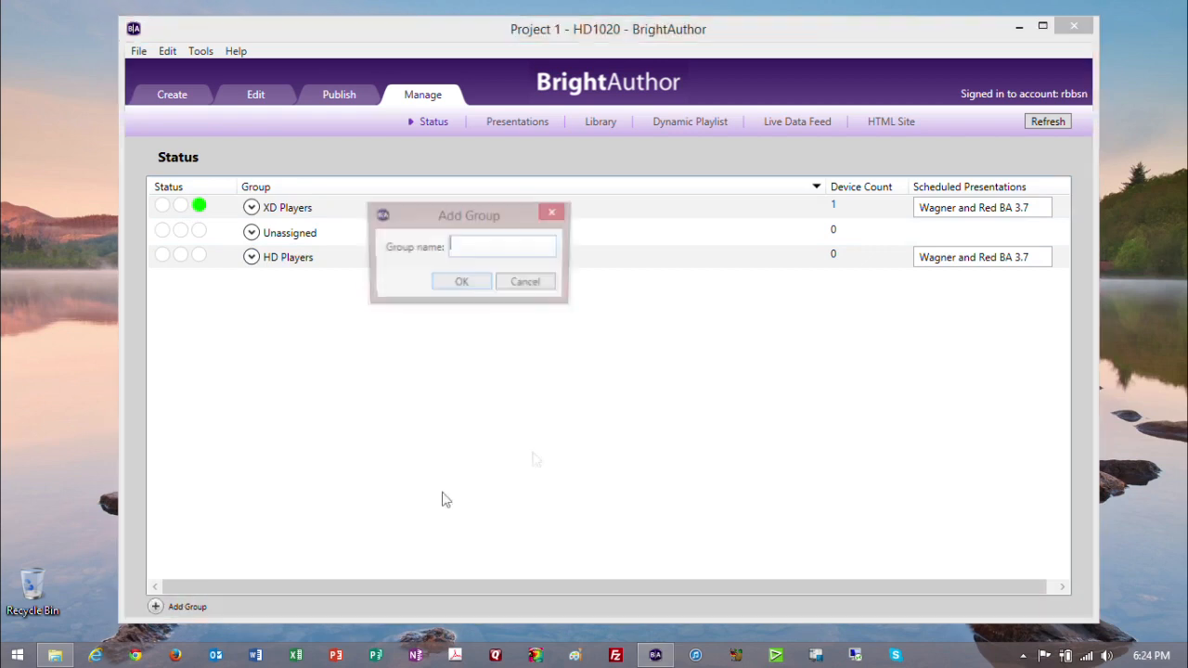
text(New Group)
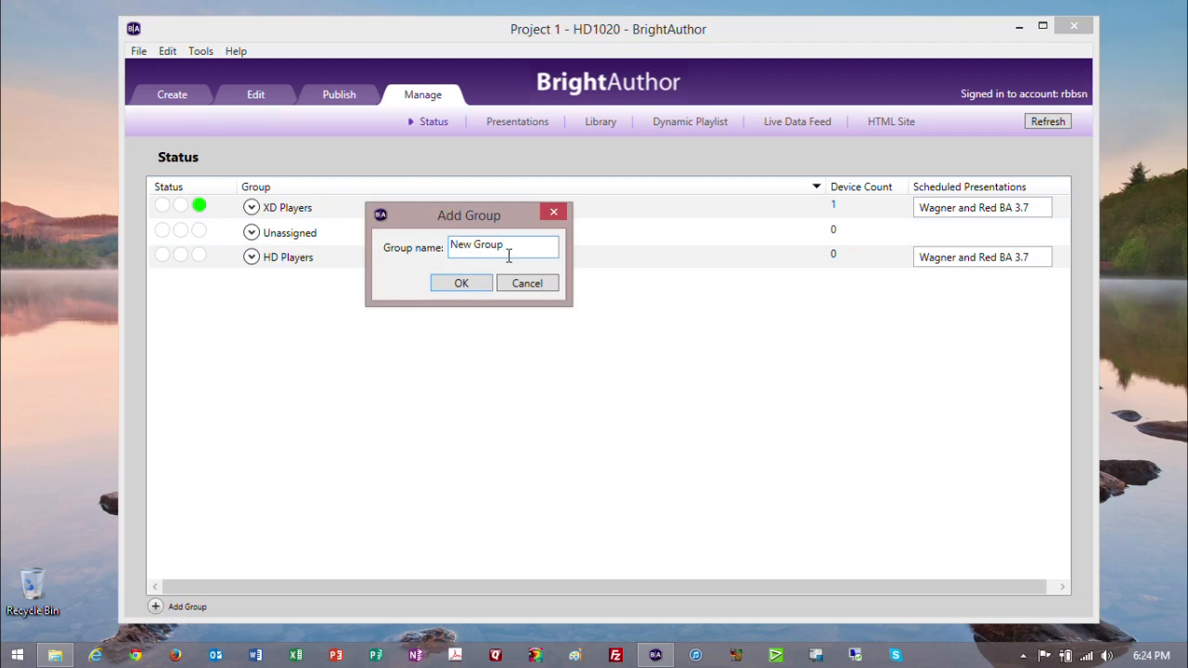
click(481, 284)
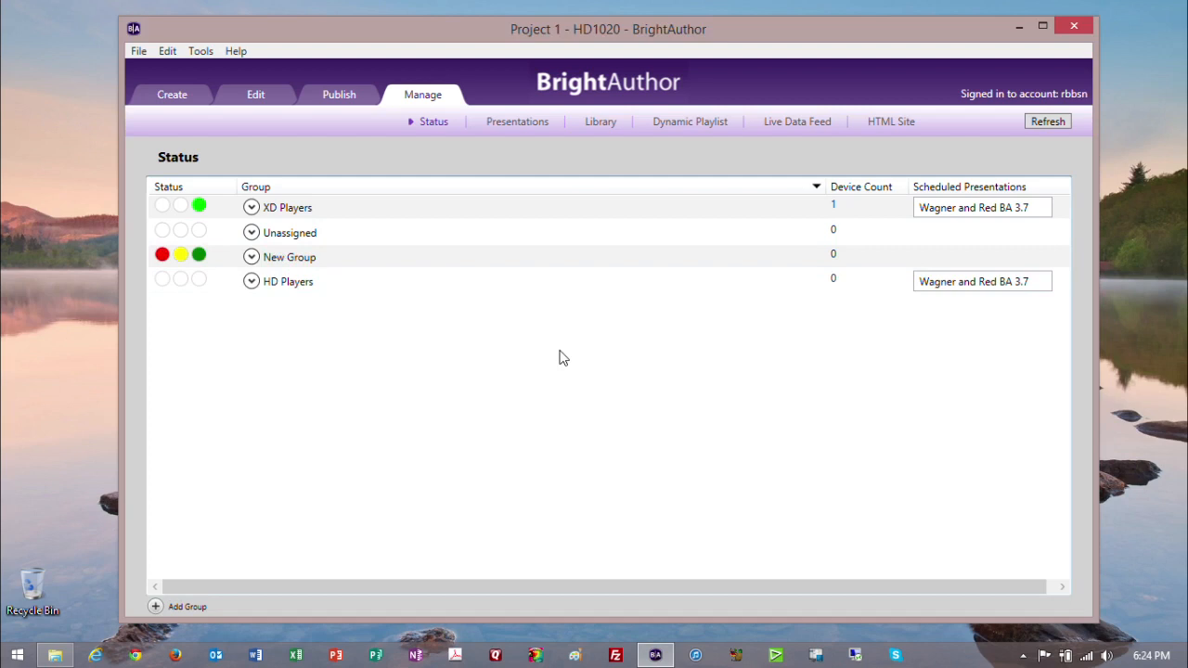
- Expand and collapse the Unassigned, New Group and HD Players groups to inspect their devices
click(251, 233)
click(252, 233)
click(251, 257)
click(251, 258)
click(252, 281)
click(251, 281)
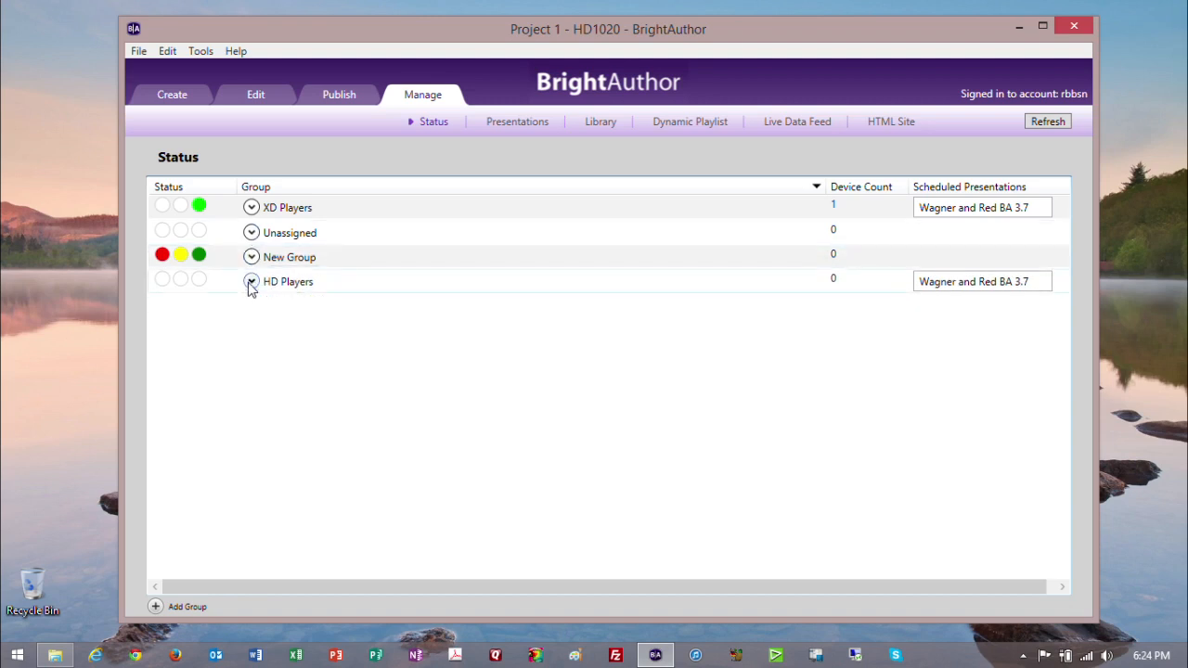
- View the local storage publishing settings and return to the playlist editor
click(259, 98)
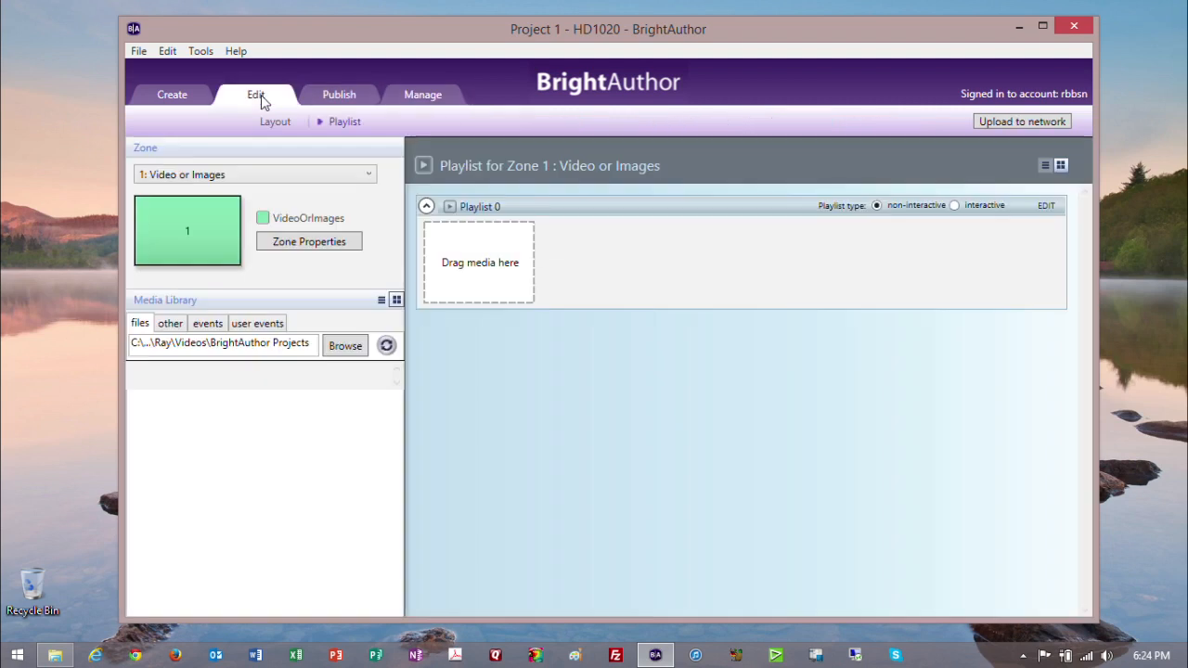
click(335, 100)
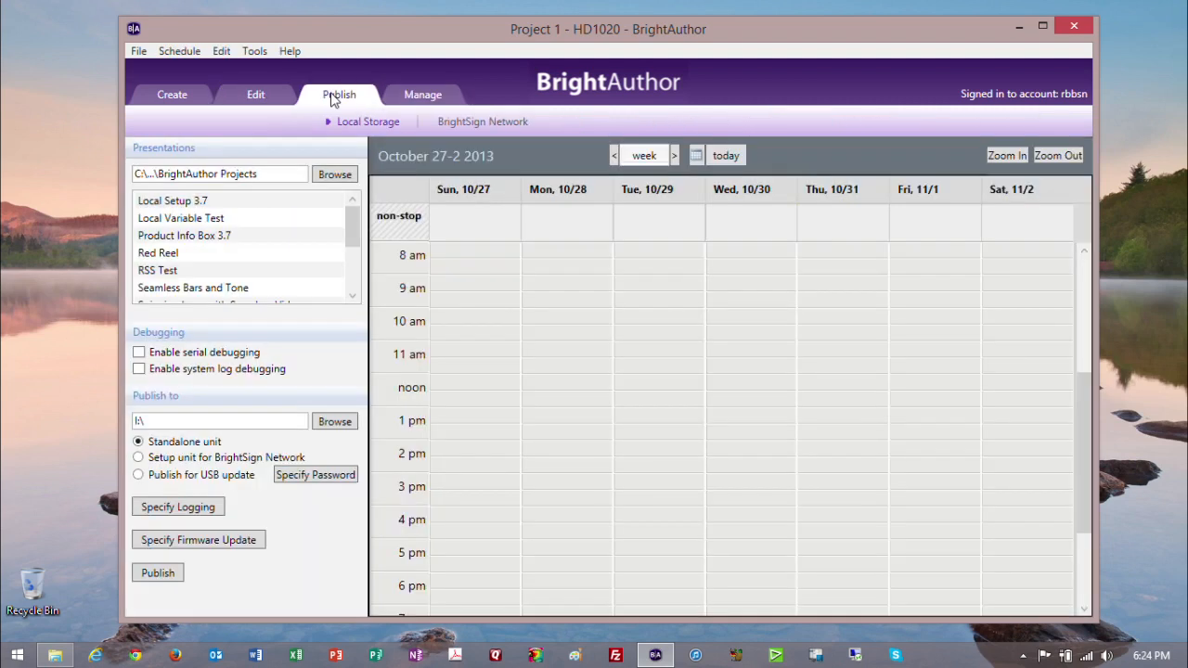
click(268, 100)
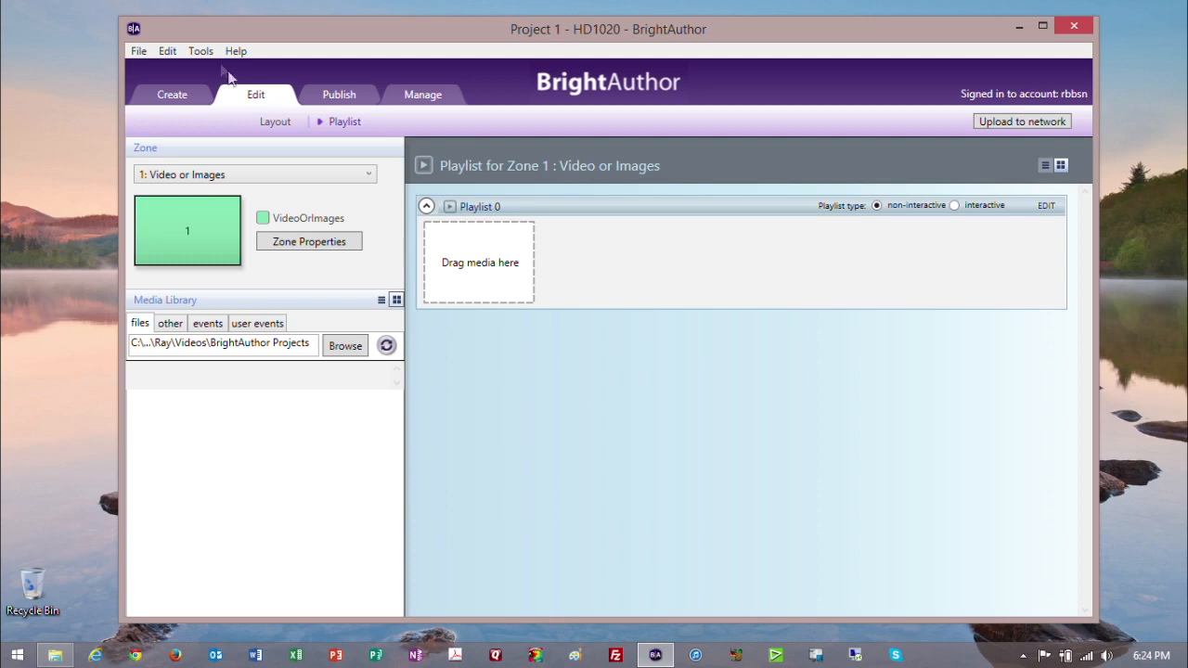
- Open the BrightSign unit setup and configure the unit as networked with the BrightSign Network
click(200, 51)
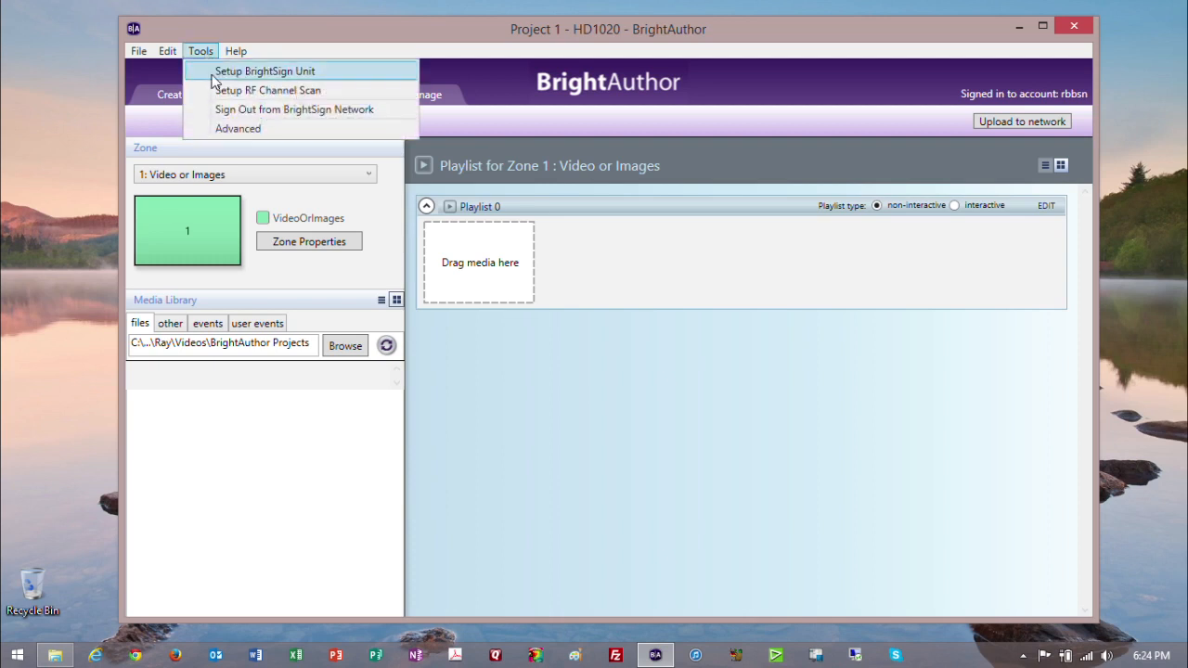
click(253, 74)
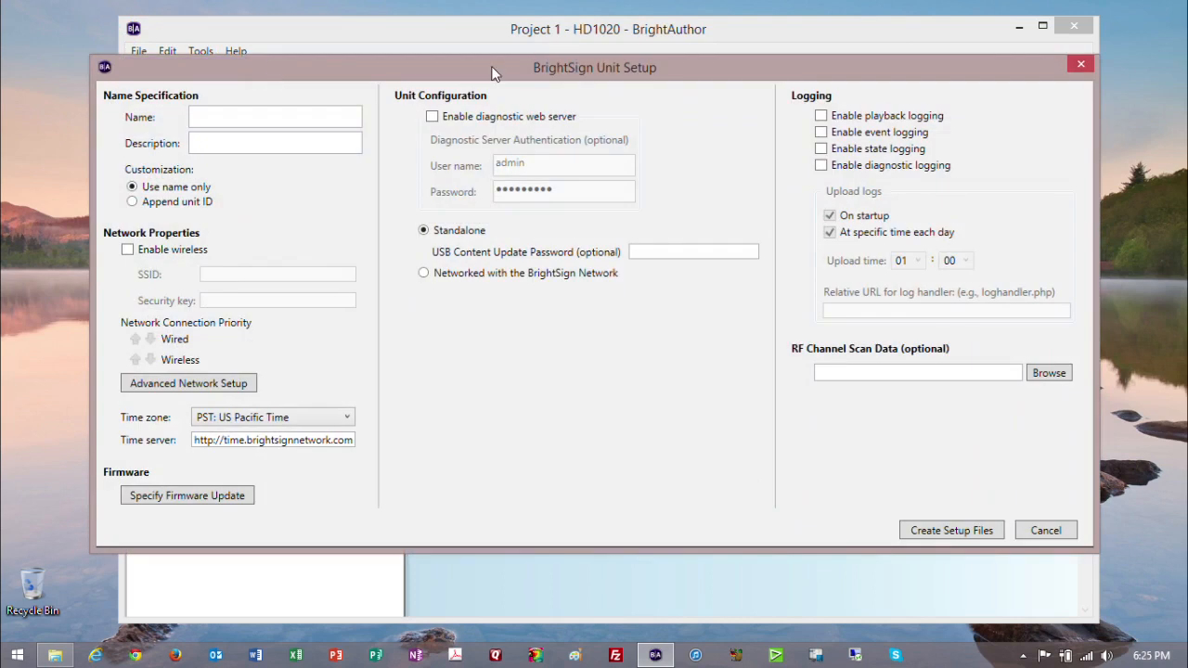
drag(493, 68, 506, 73)
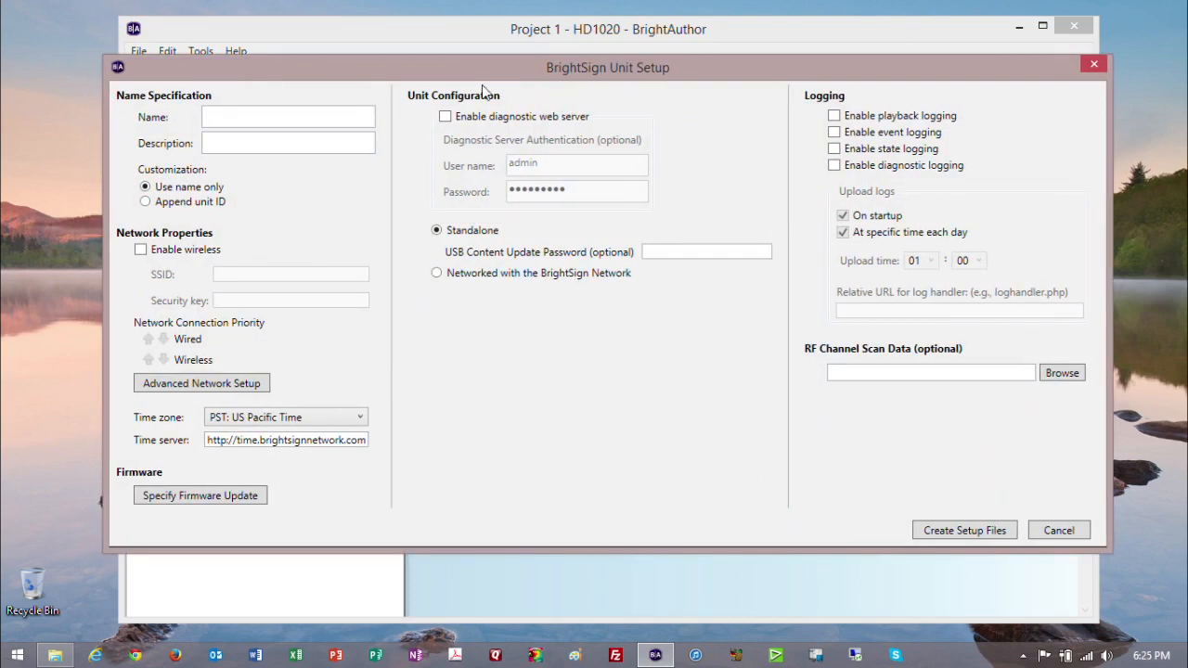
click(436, 273)
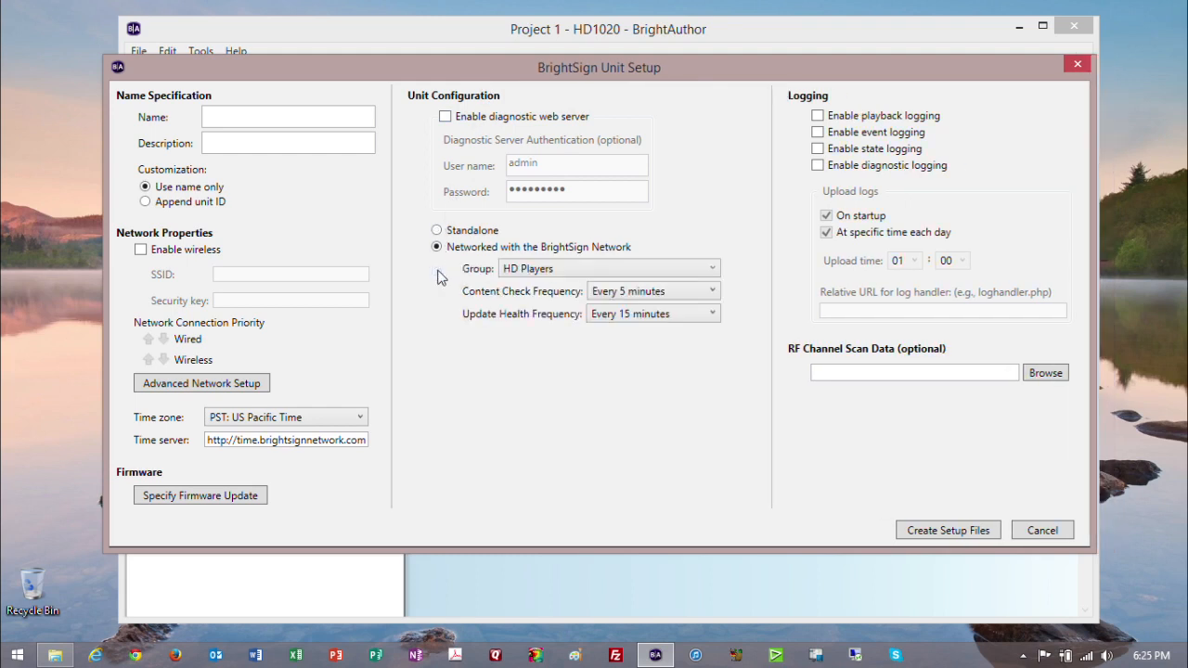
- Name the unit with the owner's first name followed by XD1230, and describe it as the owner's office
click(255, 117)
text(Ray's XD1230)
key(Tab)
text(Ray's Offie)
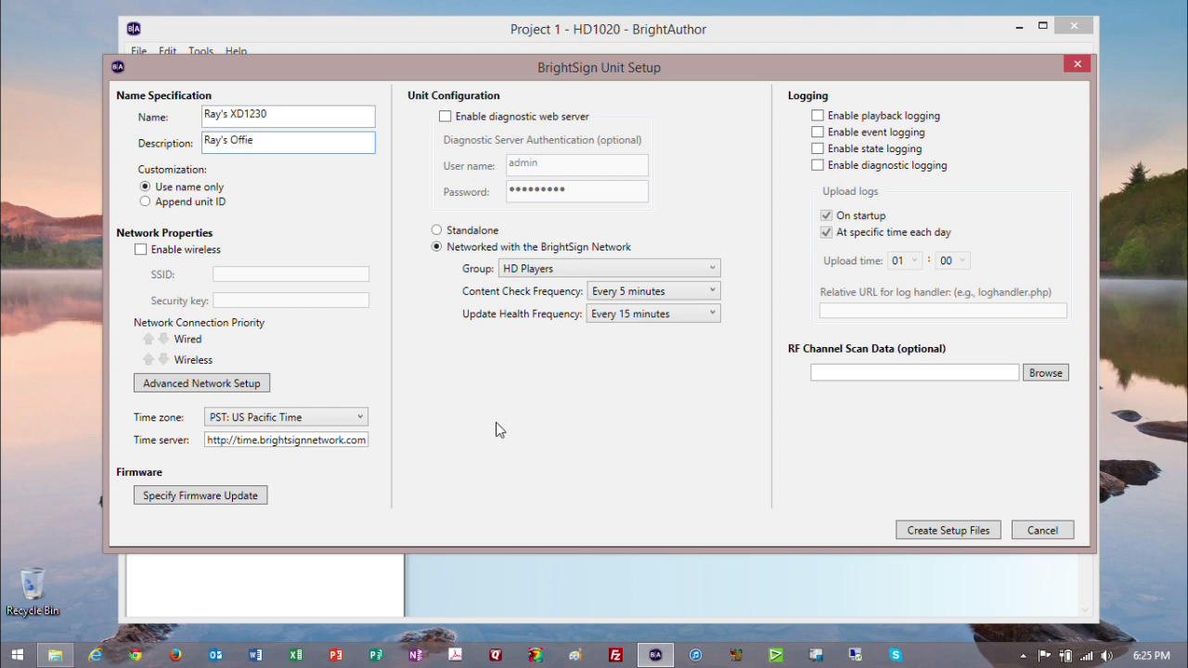
key(BackSpace)
text(ce)
click(179, 252)
click(179, 251)
click(179, 252)
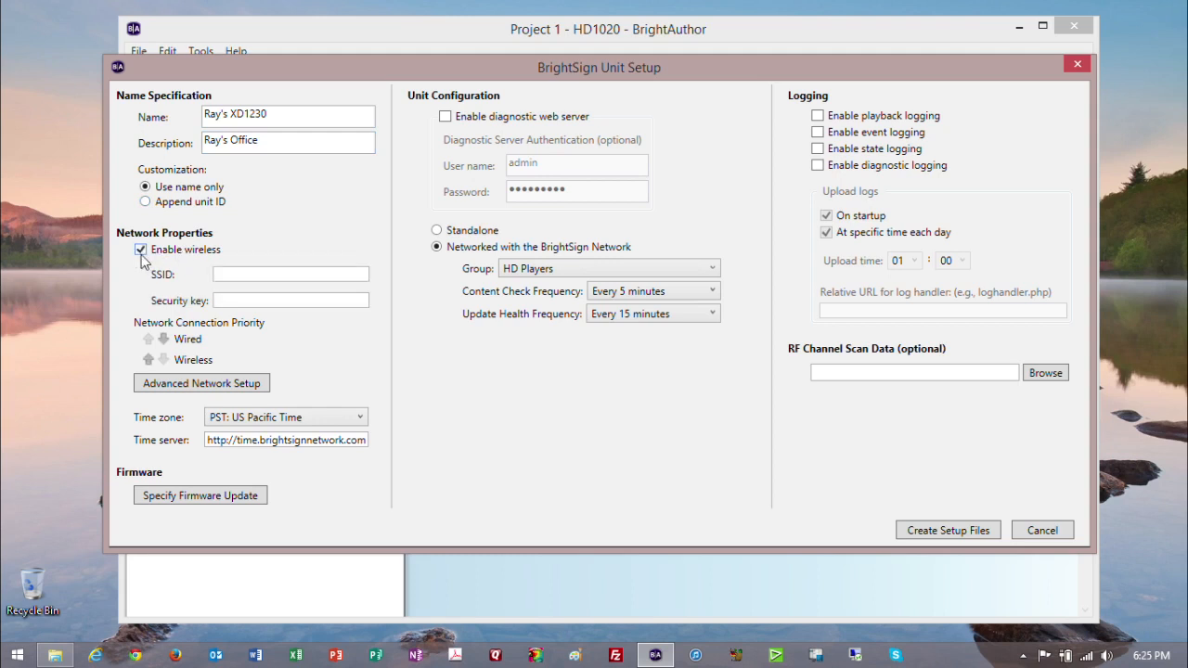
click(243, 298)
click(141, 251)
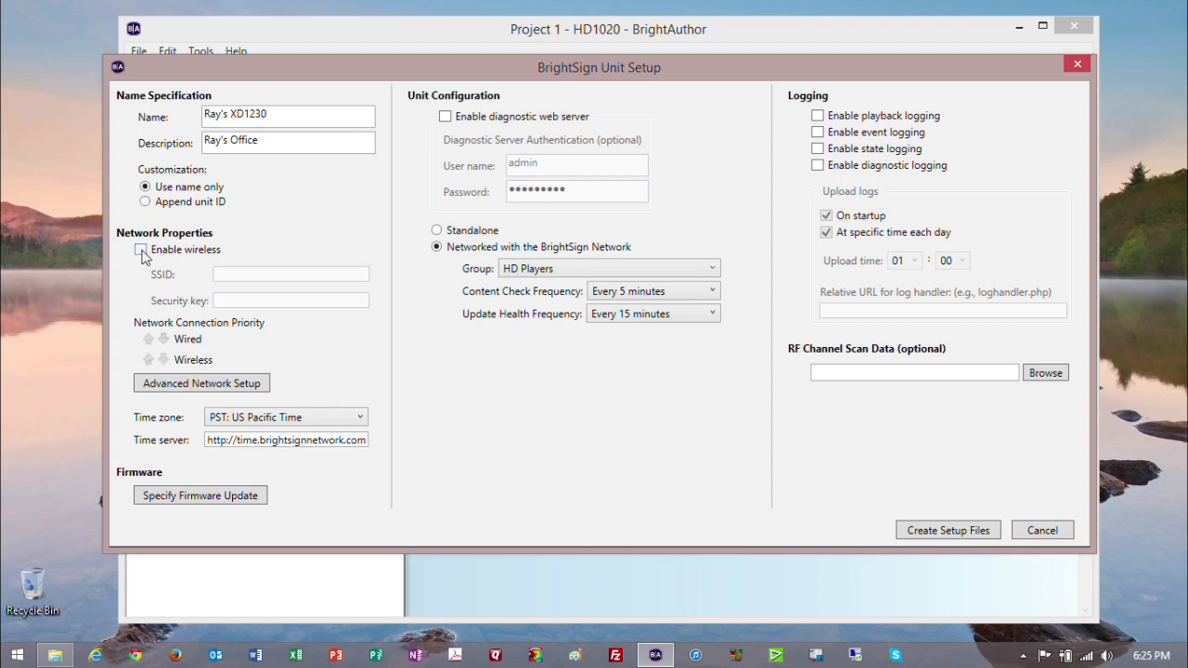
- Open the advanced network setup and review the data types enabled for the wired connection
click(208, 386)
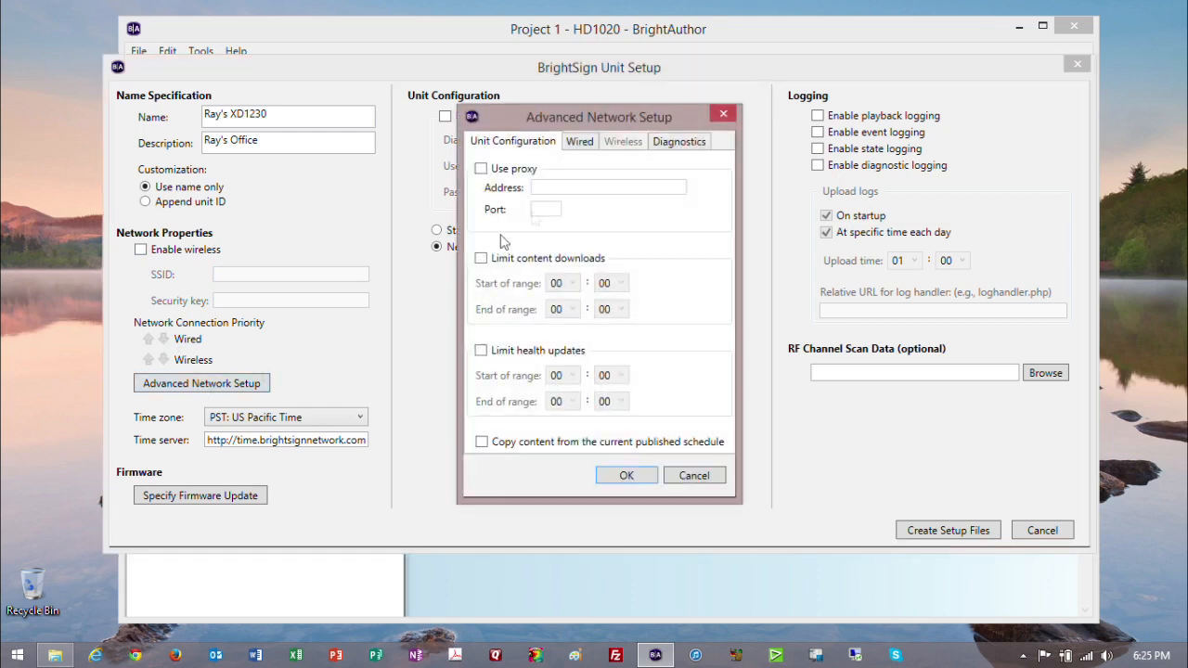
click(582, 143)
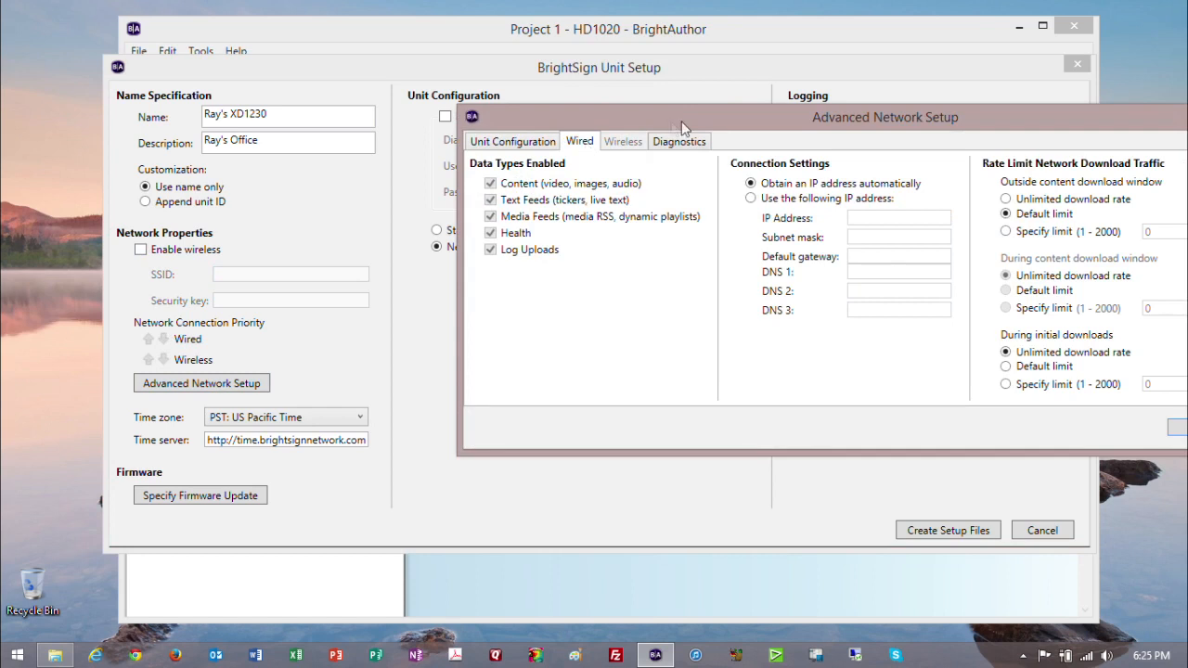
click(520, 202)
click(521, 186)
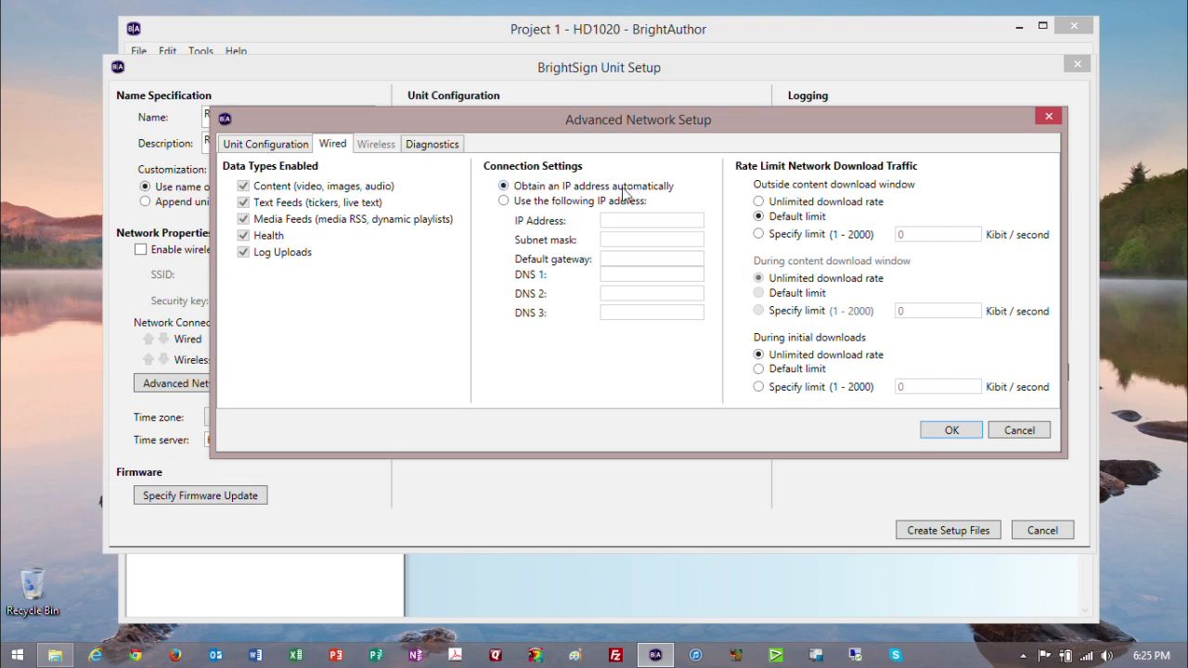
- Switch the wired connection to a manually specified IP address and go through the address, subnet mask, gateway and DNS fields
click(503, 202)
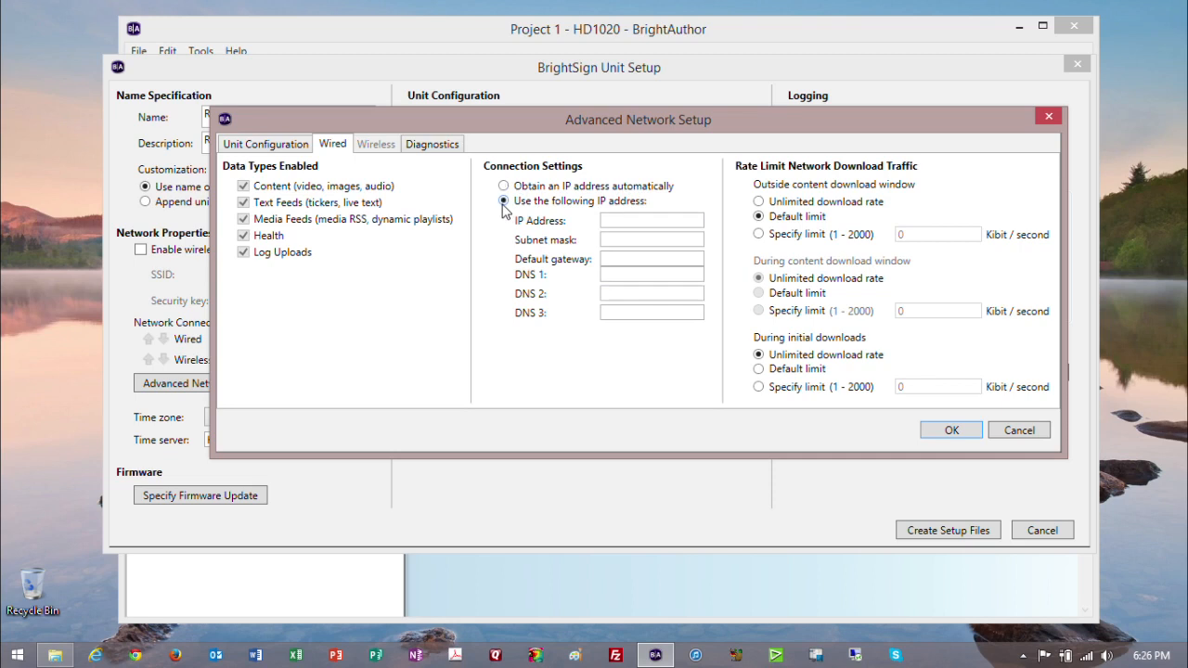
click(621, 219)
click(620, 238)
click(620, 257)
click(621, 272)
click(622, 221)
click(626, 239)
click(625, 259)
click(620, 273)
click(623, 240)
click(617, 258)
click(619, 275)
click(619, 292)
click(616, 312)
click(611, 274)
click(612, 259)
click(612, 243)
click(611, 222)
- Set the wired initial download rate to the default limit and apply the advanced network settings with the IP address obtained automatically
click(791, 371)
click(290, 146)
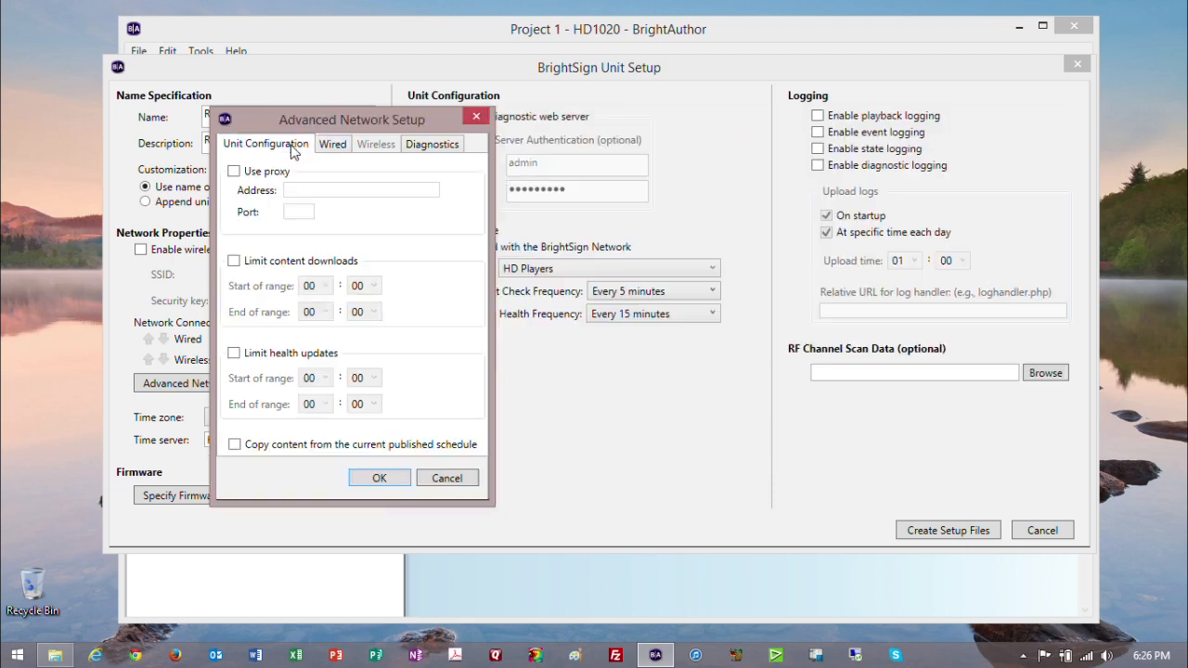
click(374, 480)
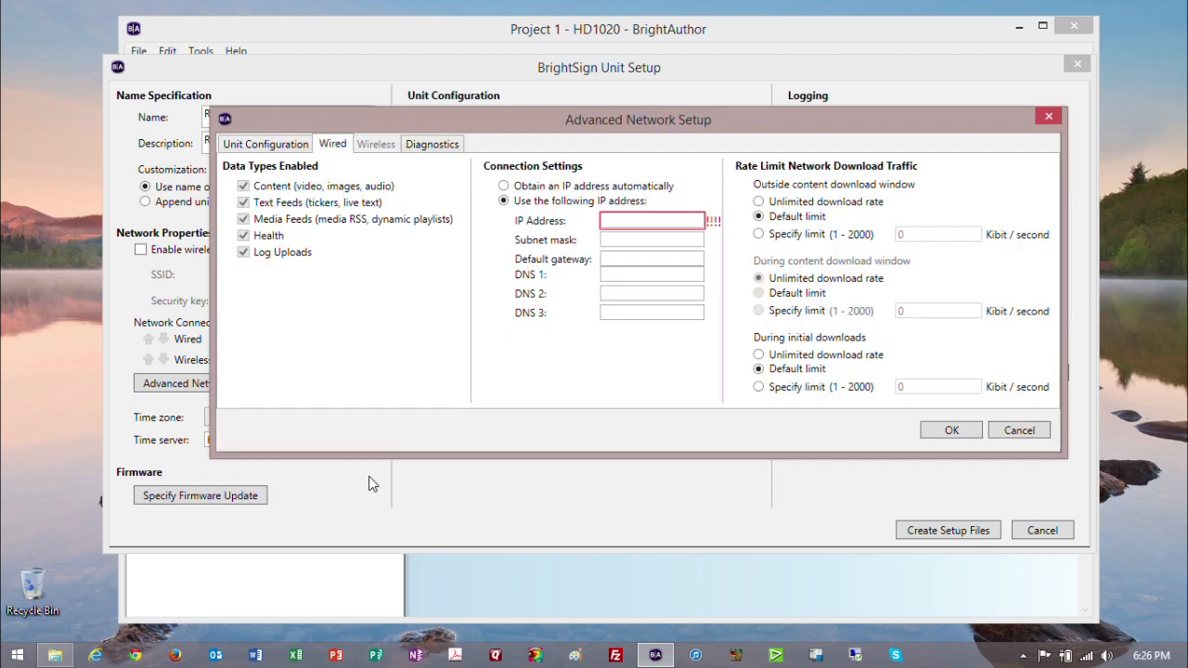
click(515, 187)
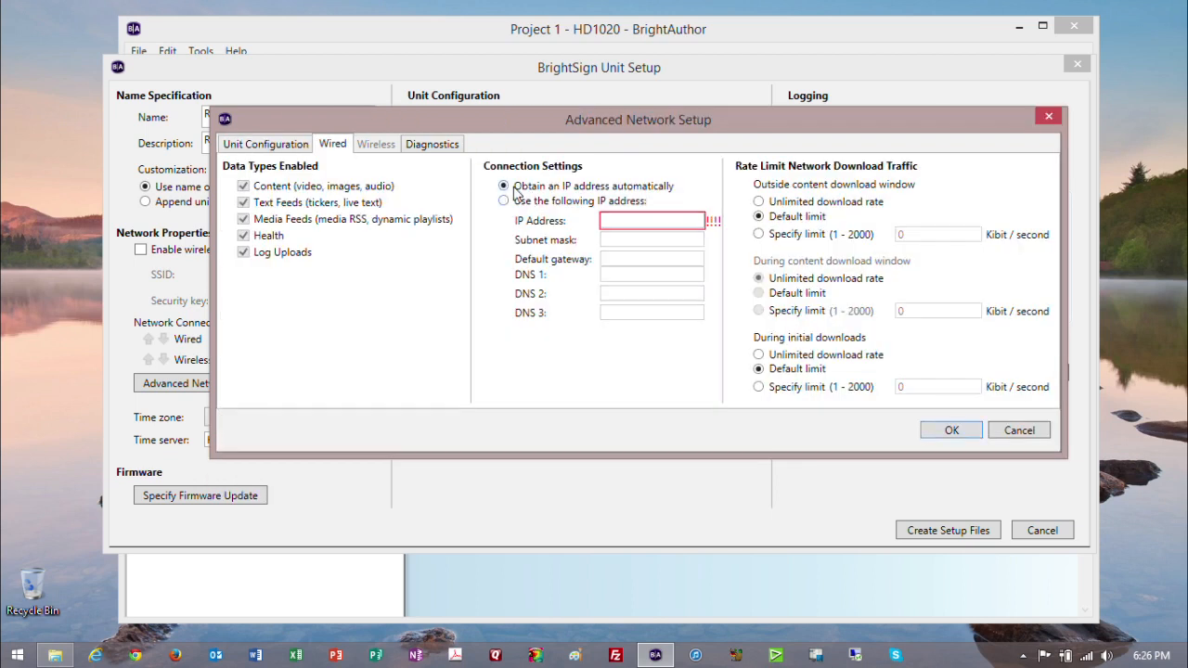
click(942, 432)
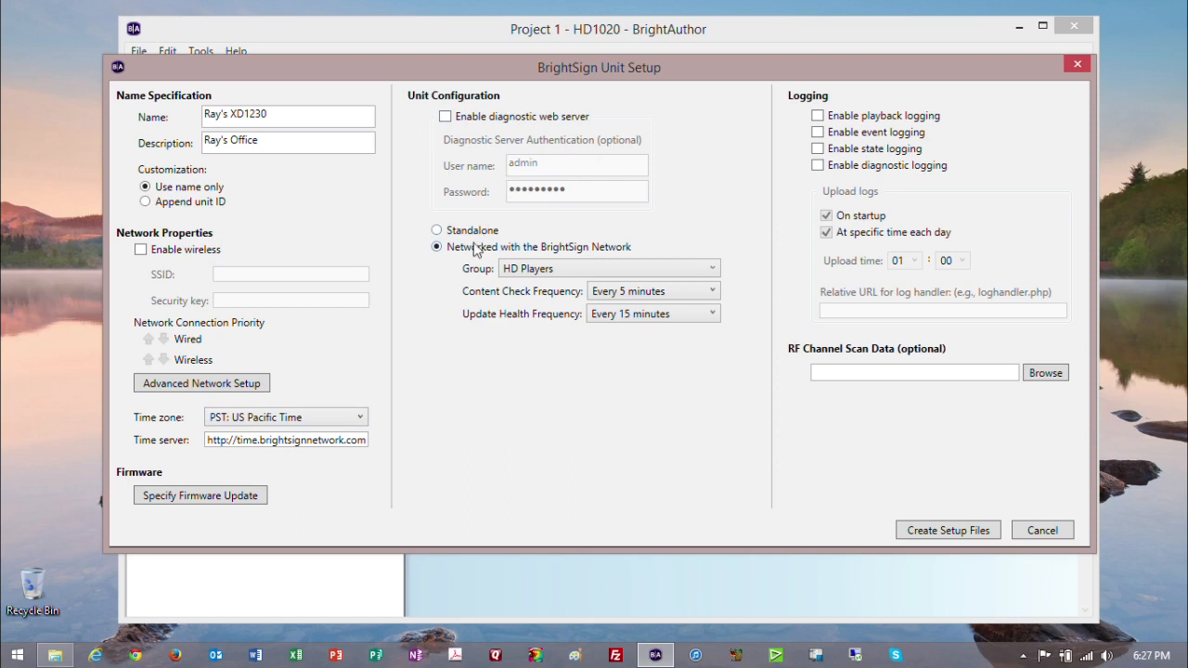
- Assign the unit to the XD Players group with a content check frequency of every 5 minutes
click(581, 270)
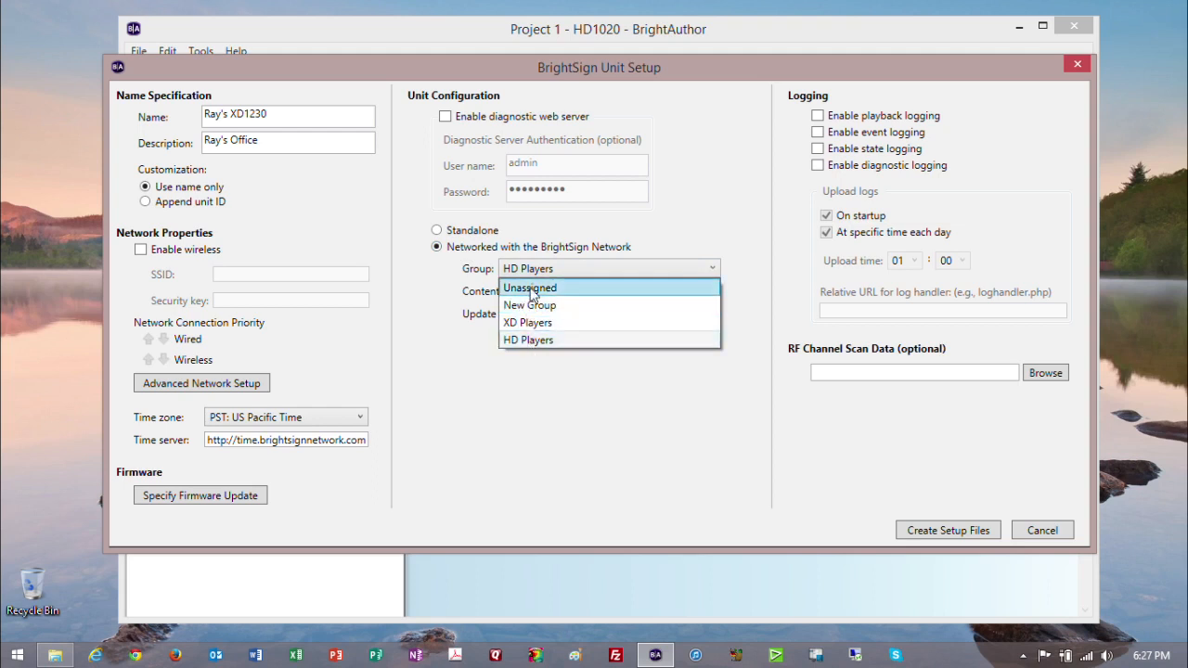
click(531, 325)
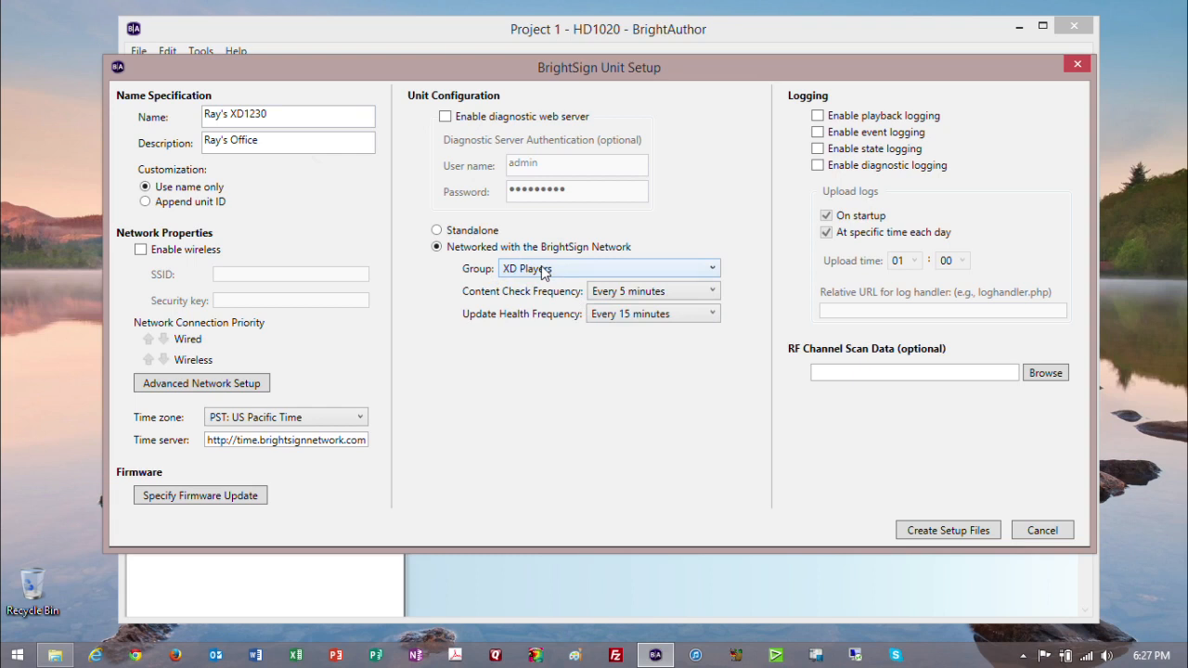
click(619, 291)
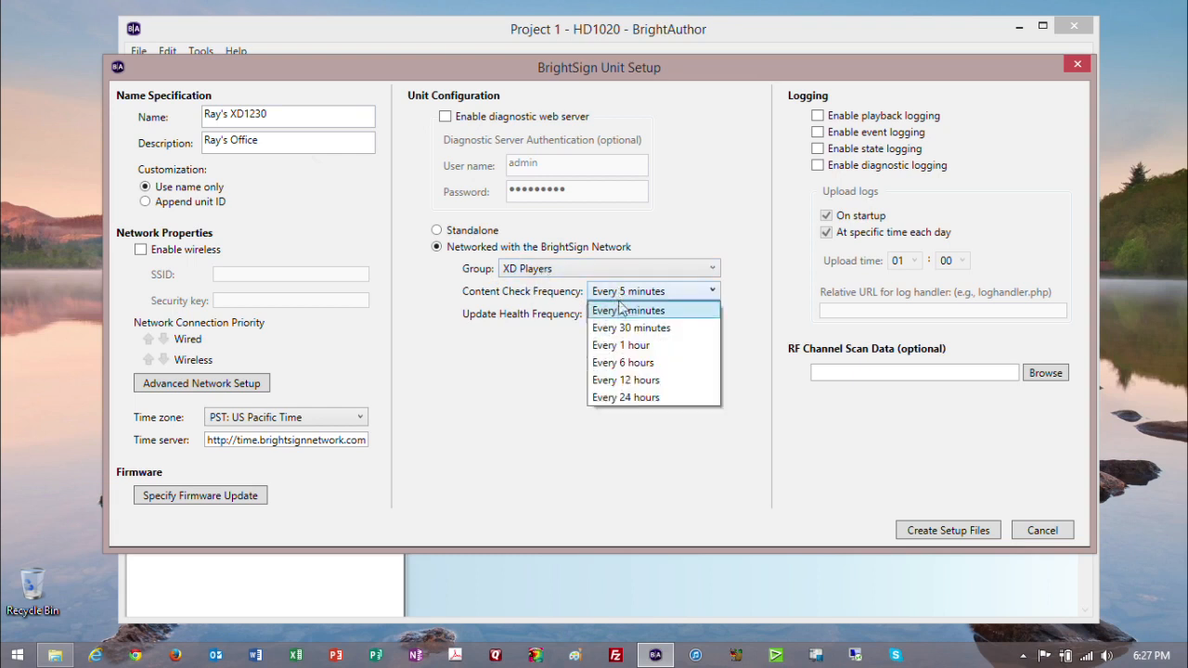
click(620, 311)
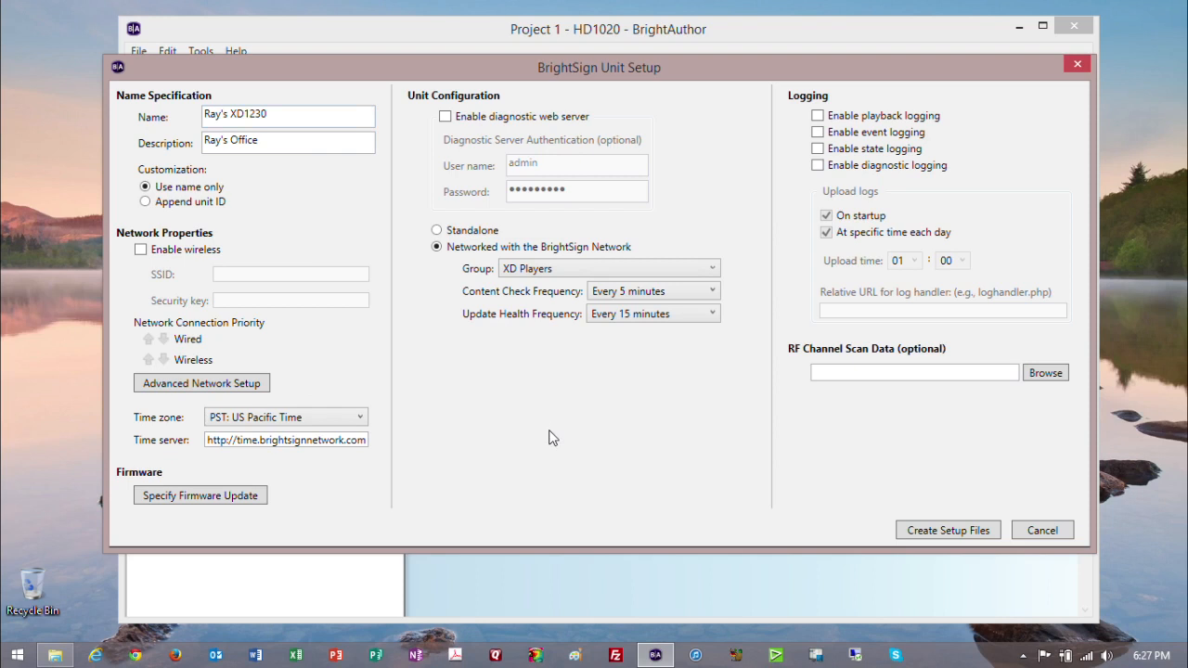
- Create the setup files on the SD CARD (I:) drive and close the unit setup
click(932, 532)
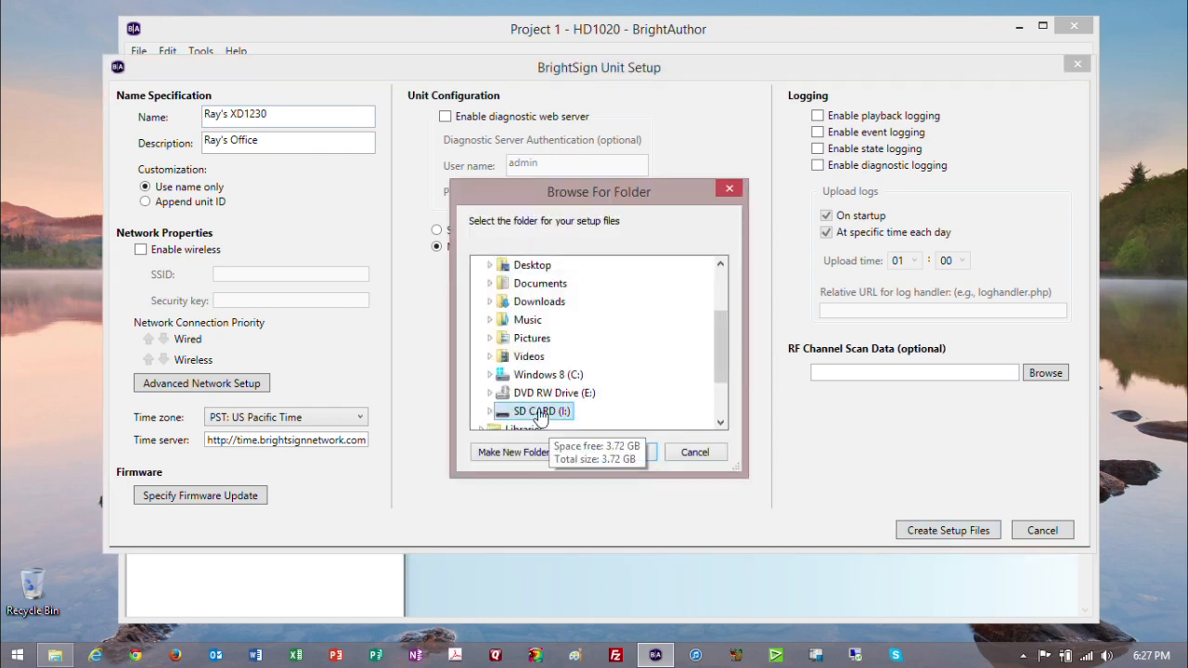
click(620, 461)
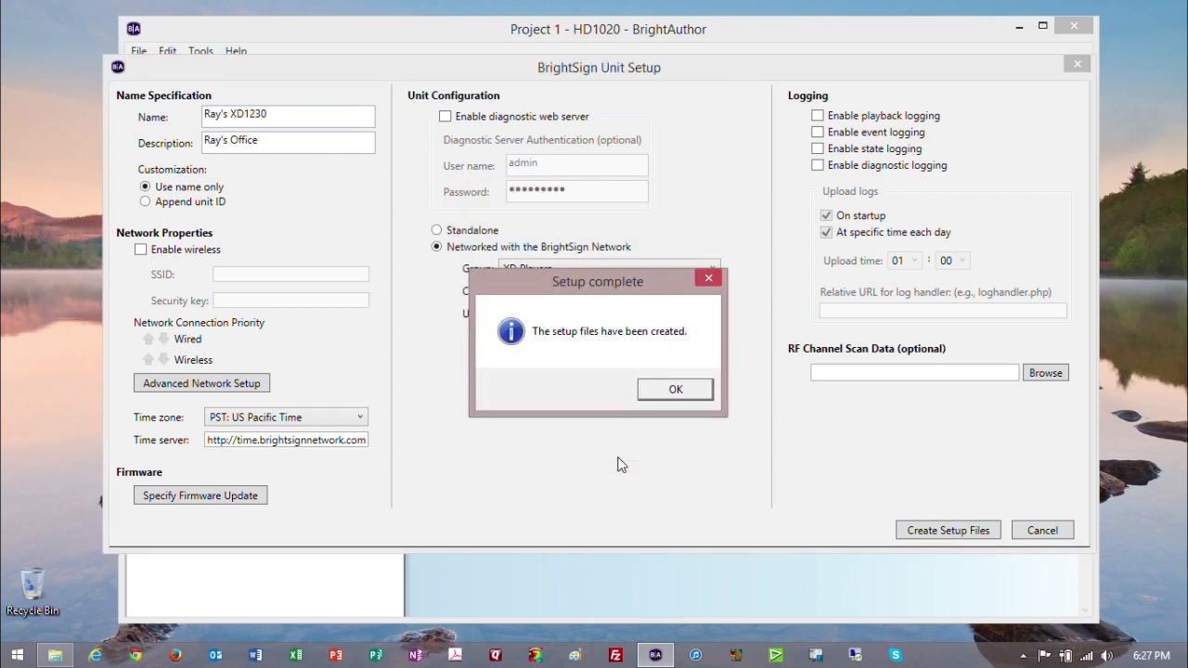
click(676, 390)
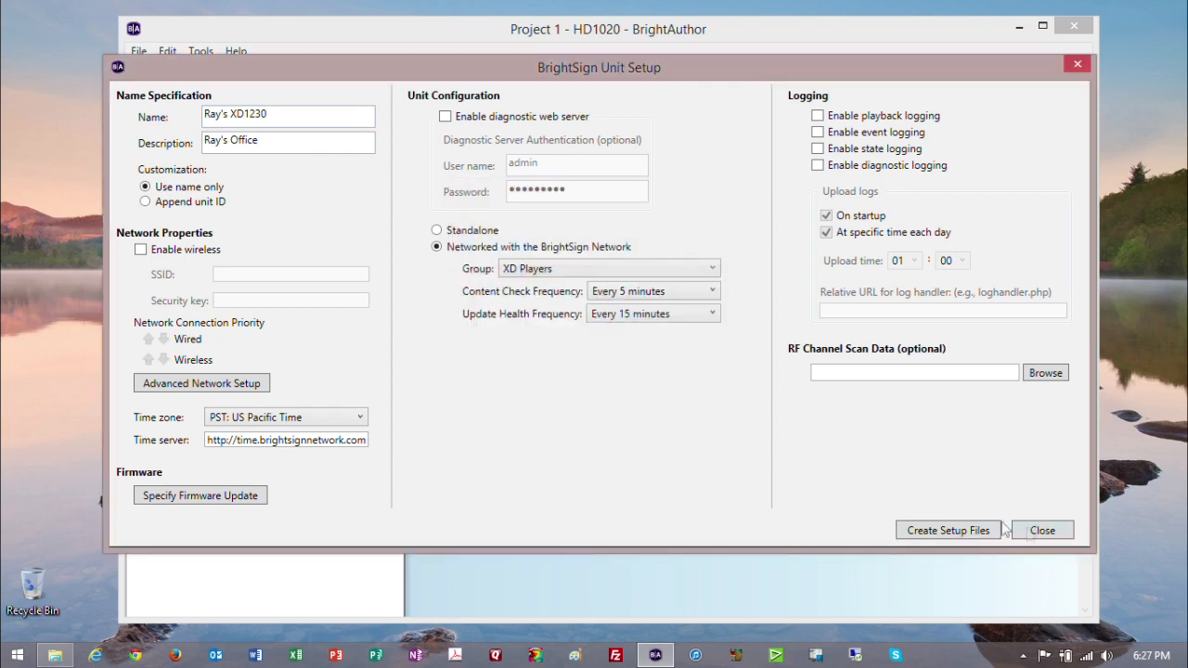
click(1048, 533)
- Switch to File Explorer, inspect the setup files on the SD CARD (I:) drive, and close the window
click(1018, 26)
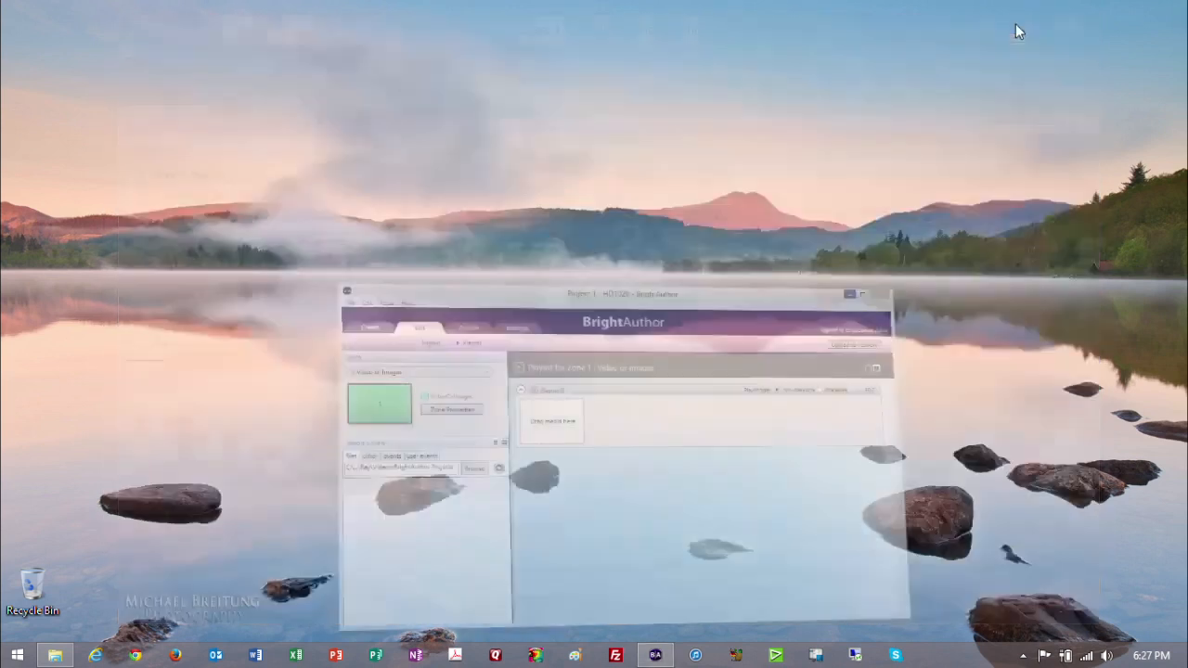
click(55, 656)
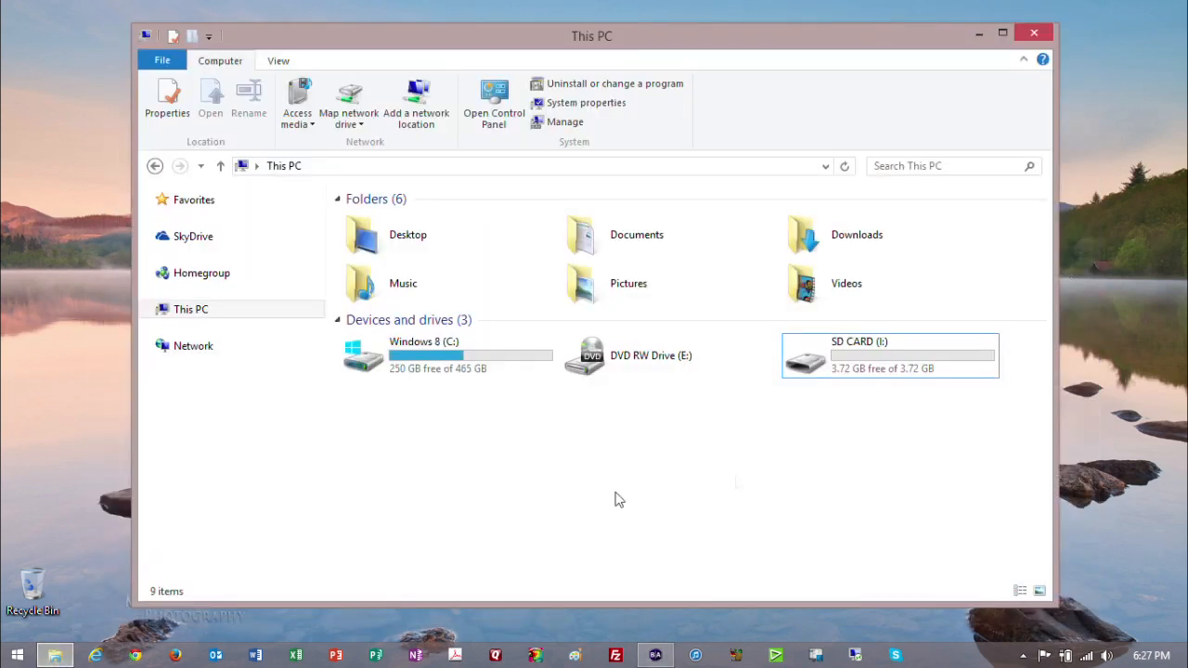
double_click(821, 353)
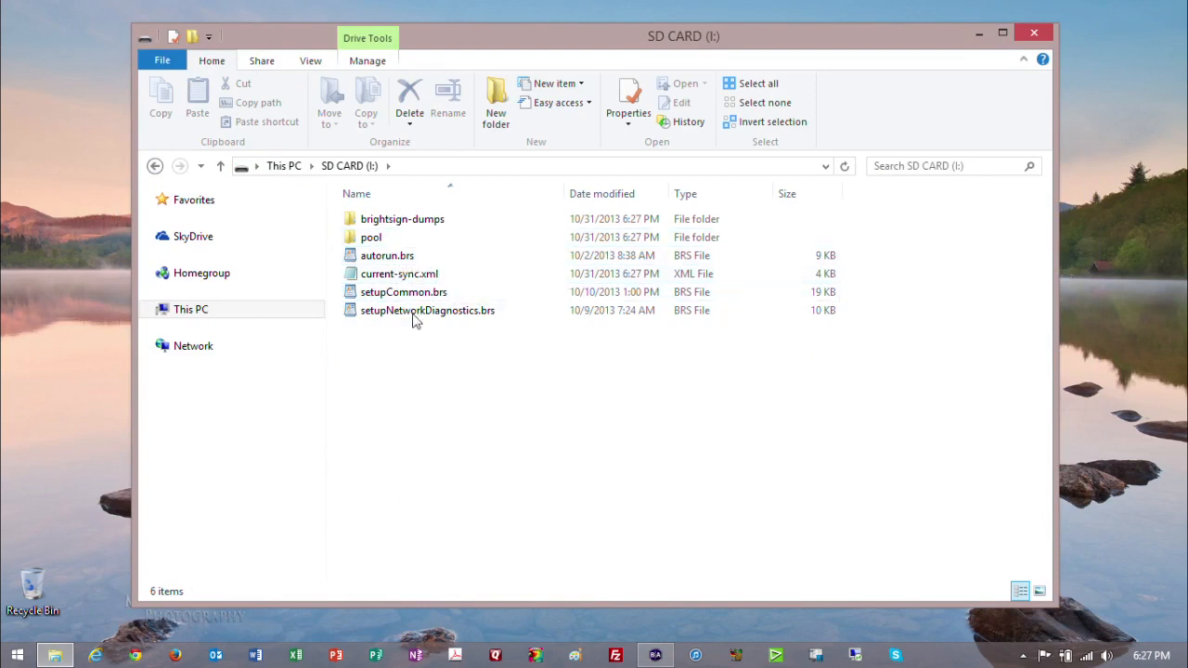
click(285, 167)
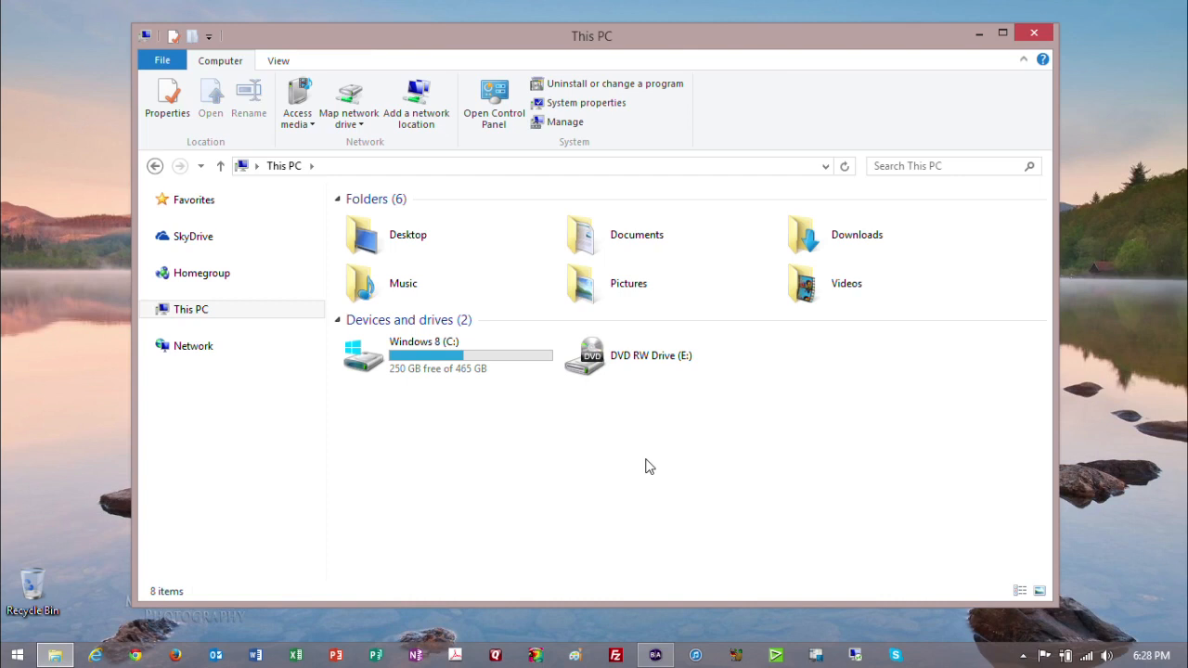
click(1034, 33)
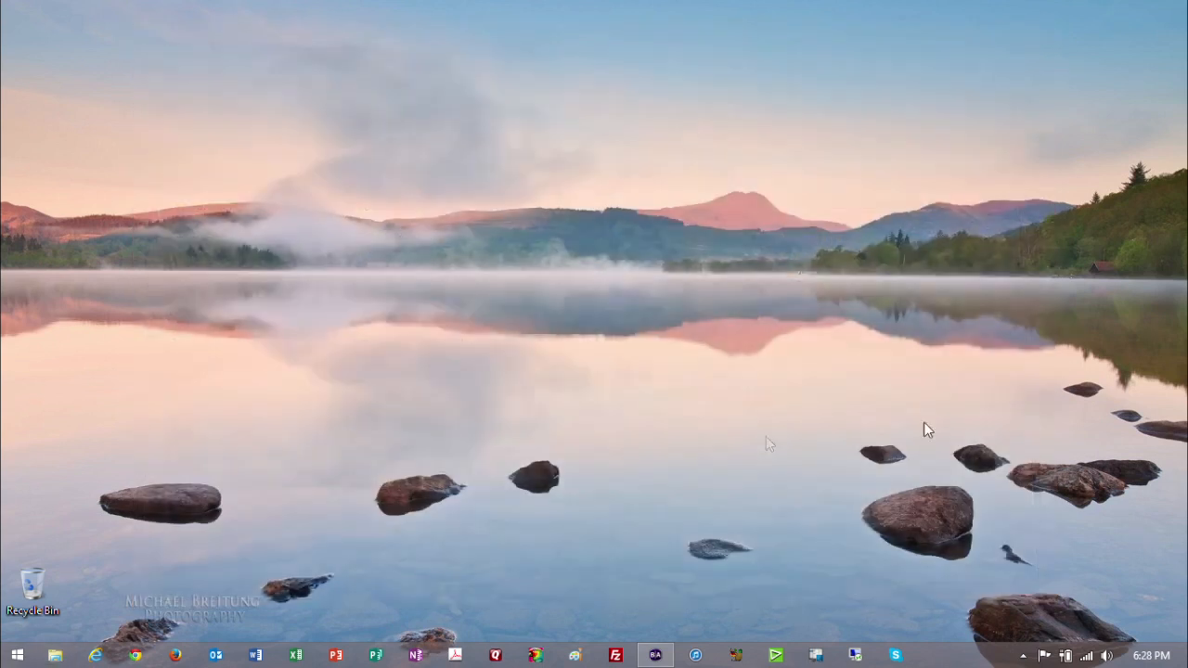
- Return to BrightAuthor, reopen the BrightSign unit setup to review its settings, and leave it without creating files
click(655, 655)
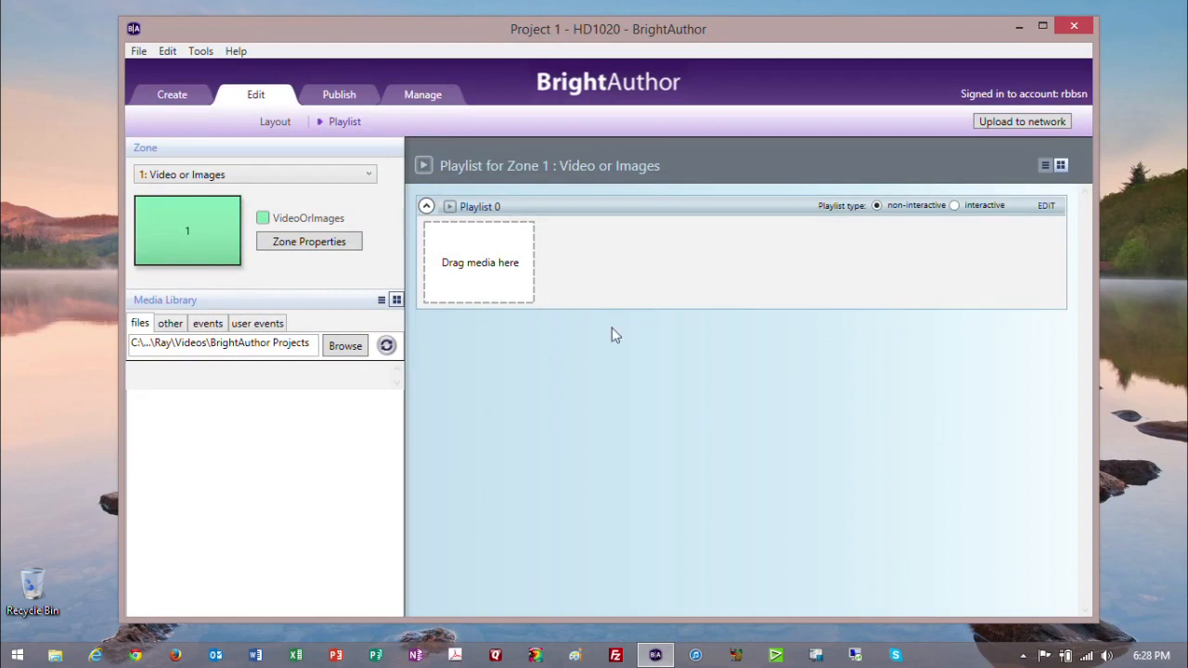
click(201, 51)
click(212, 73)
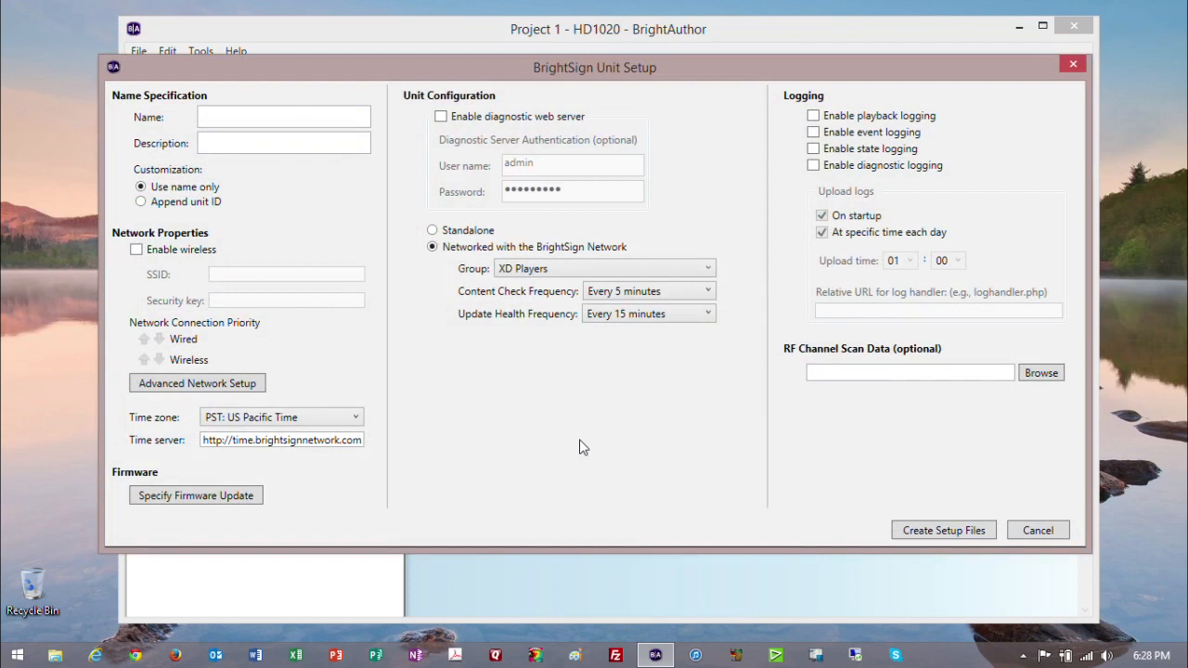
click(1029, 532)
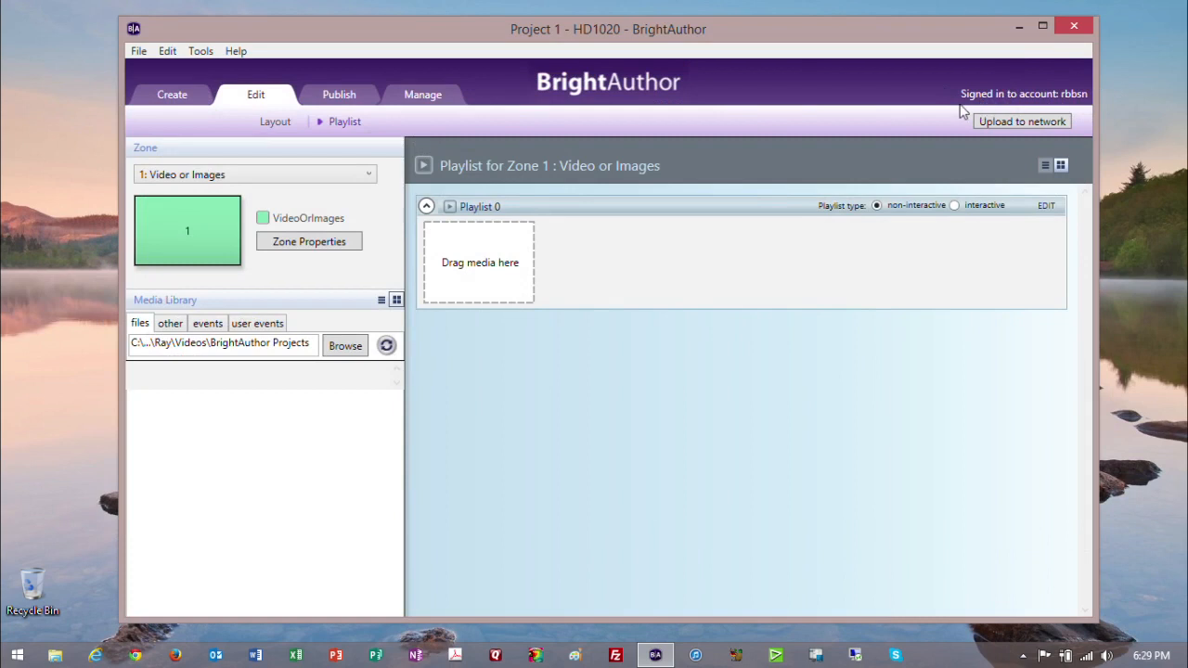
- Reopen the BrightSign unit setup, view the available player groups, and cancel the setup
drag(824, 33, 831, 33)
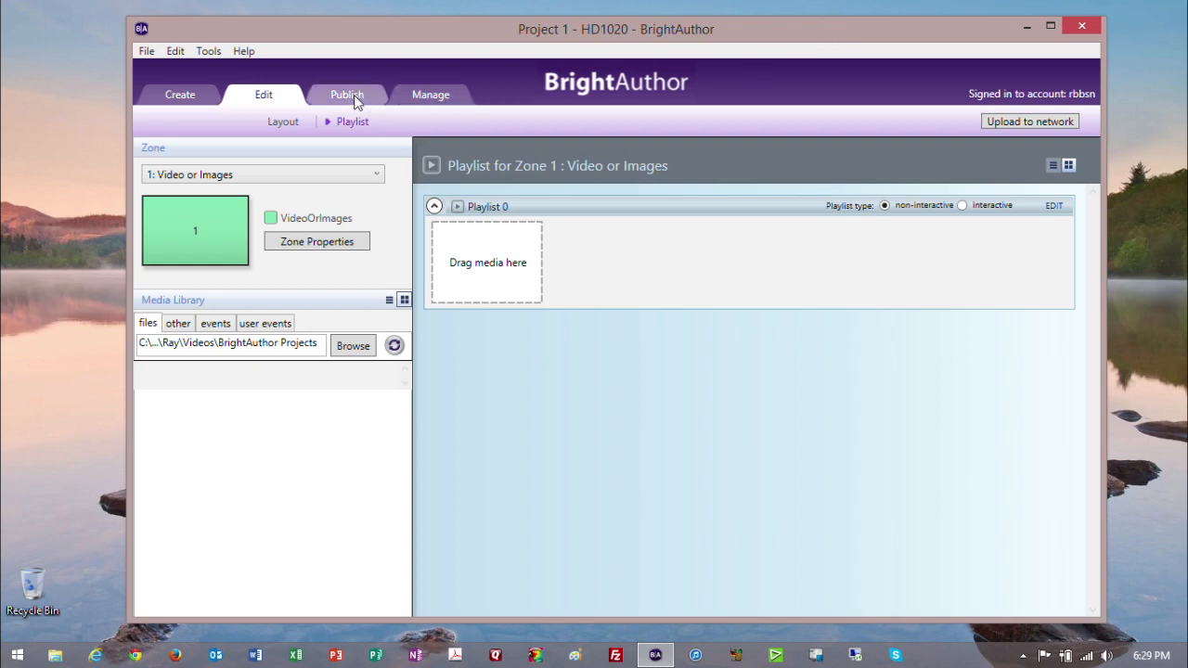
click(215, 52)
click(227, 71)
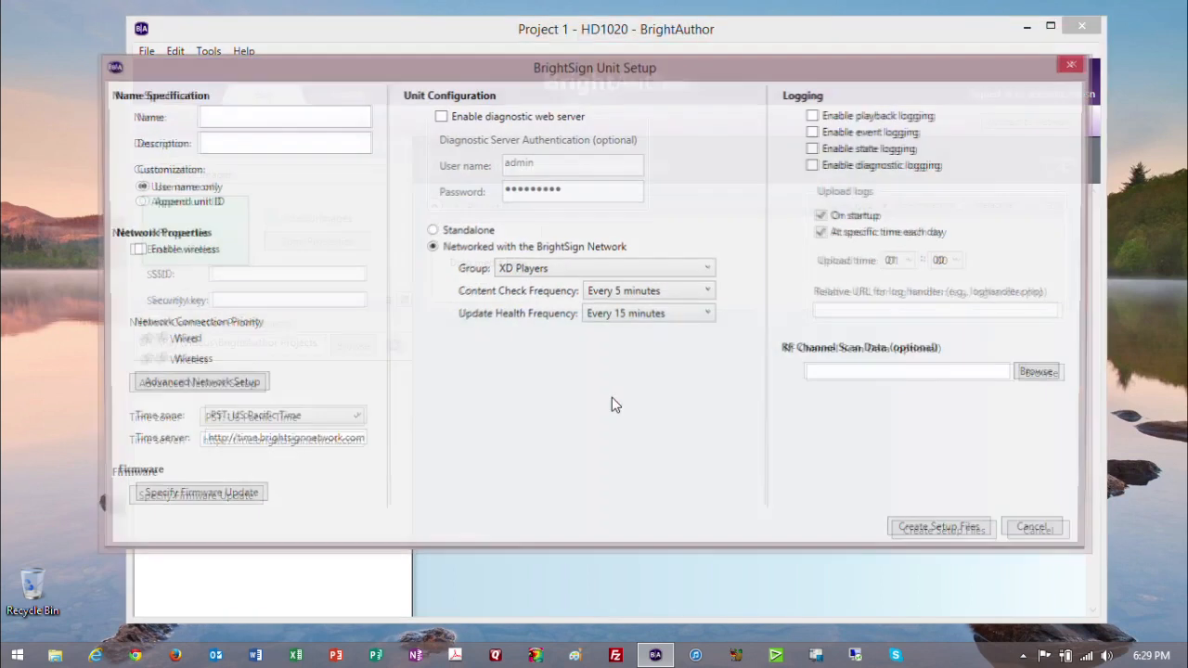
click(560, 270)
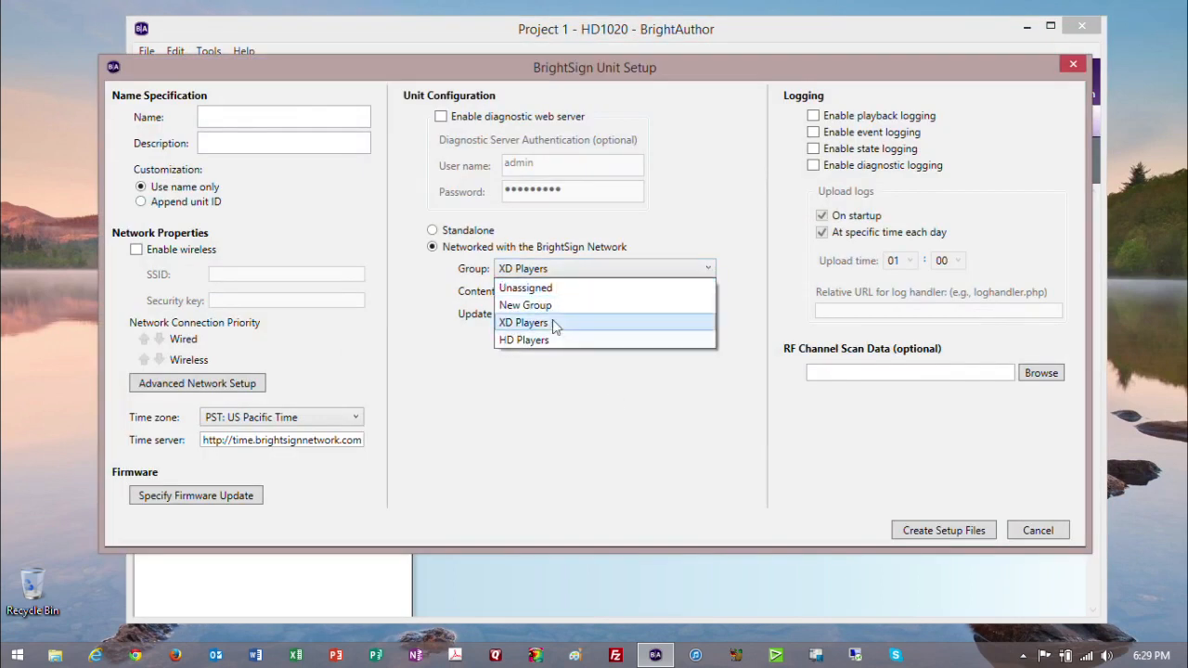
click(537, 269)
click(1028, 534)
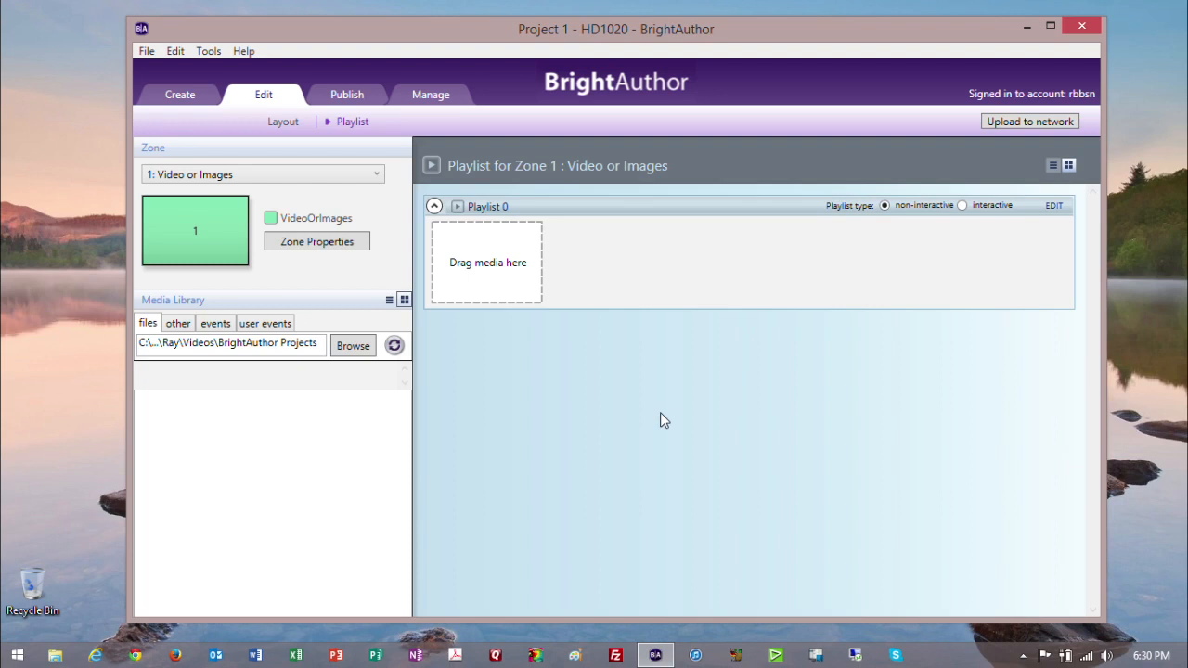
- View the network status and expand the XD Players group to inspect its devices and scheduled presentation
click(432, 98)
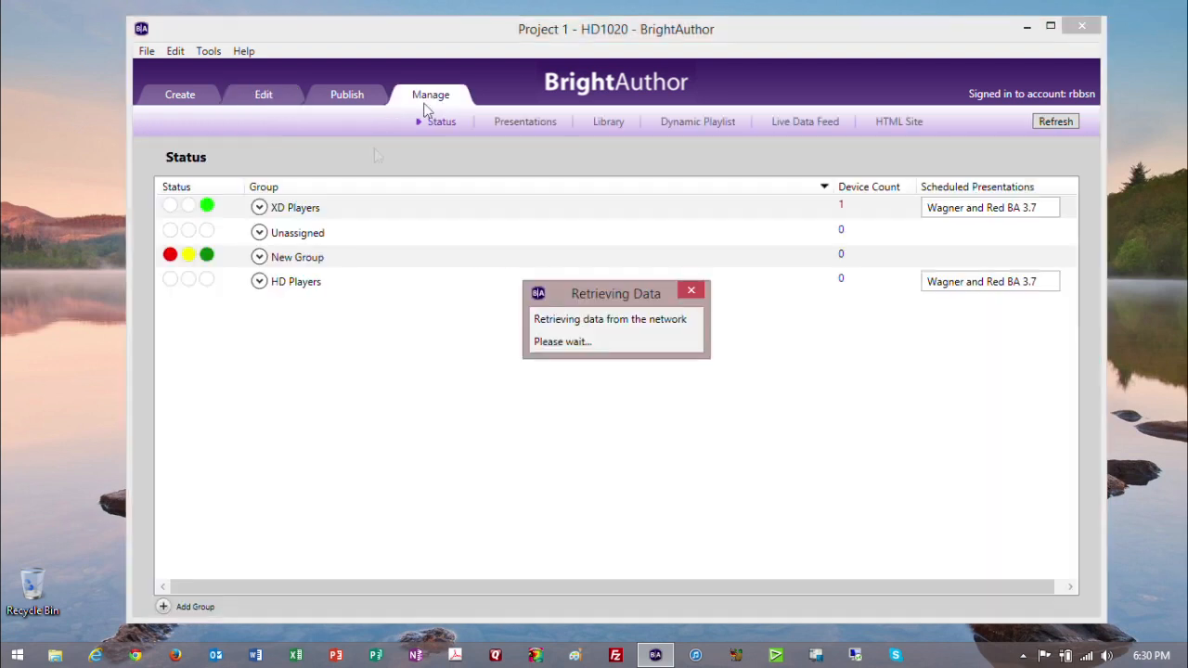
click(259, 207)
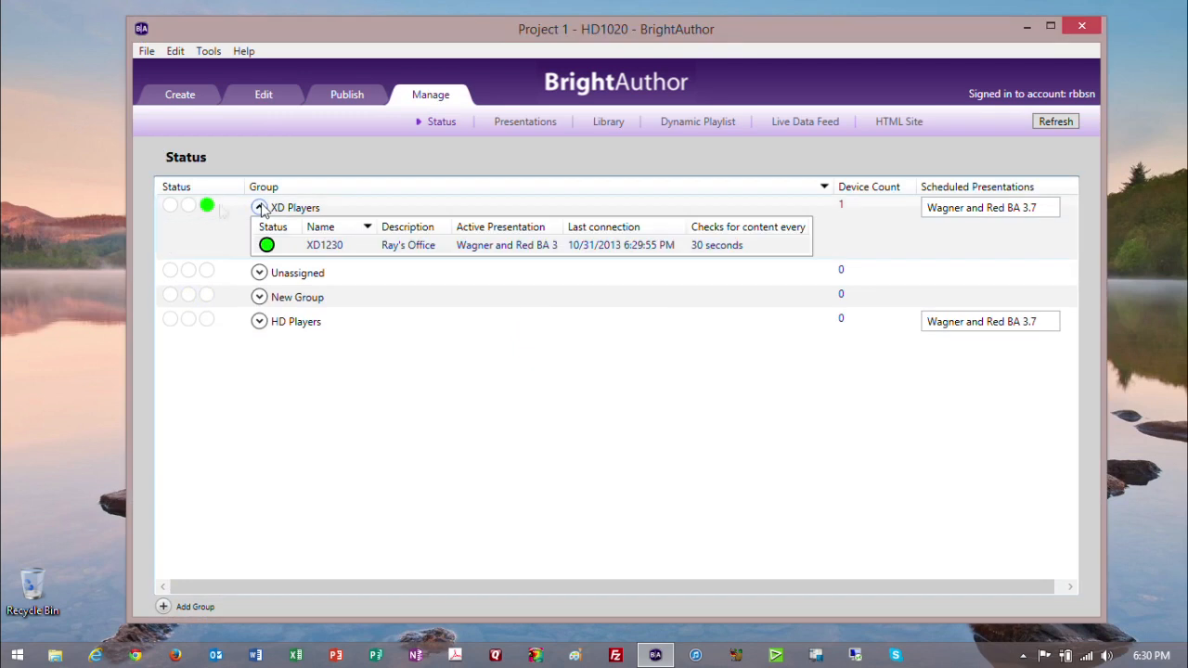
click(258, 207)
click(259, 207)
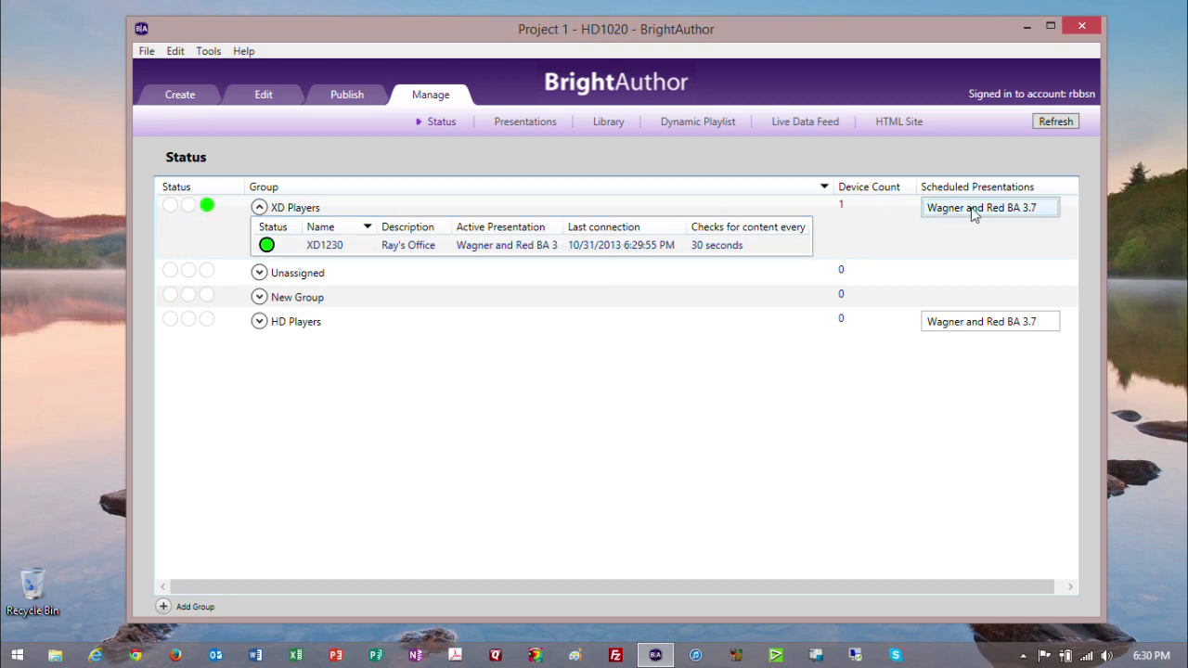
- View the unit information and the download progress of the XD1230 player in the XD Players group
right_click(518, 256)
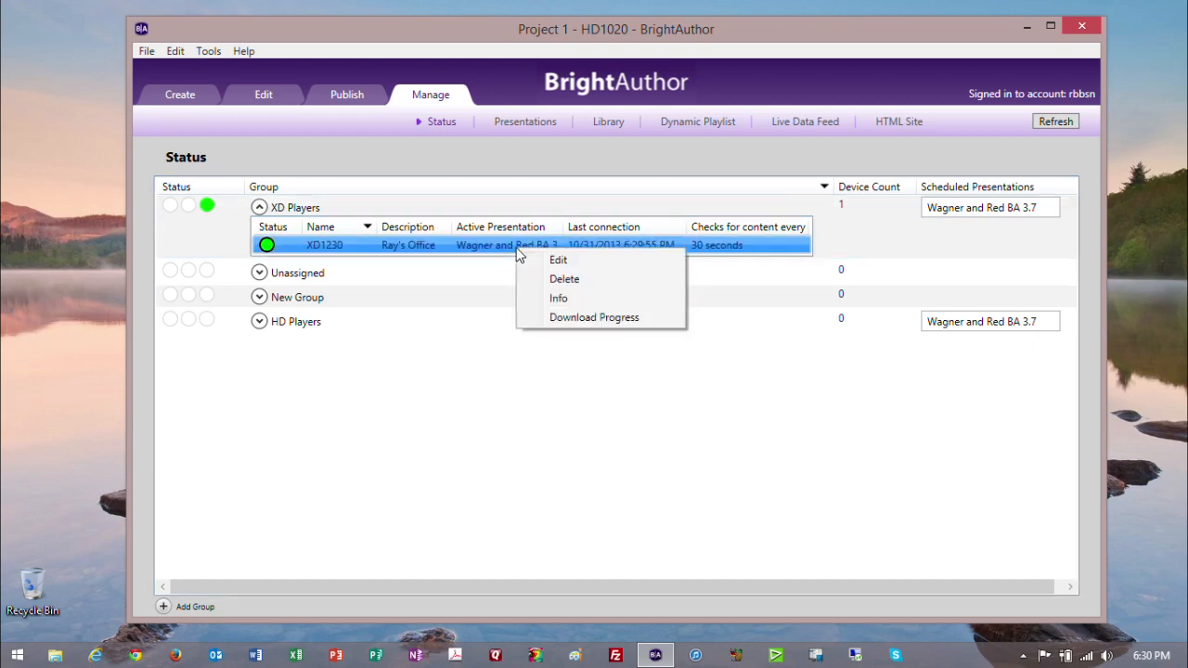
click(567, 301)
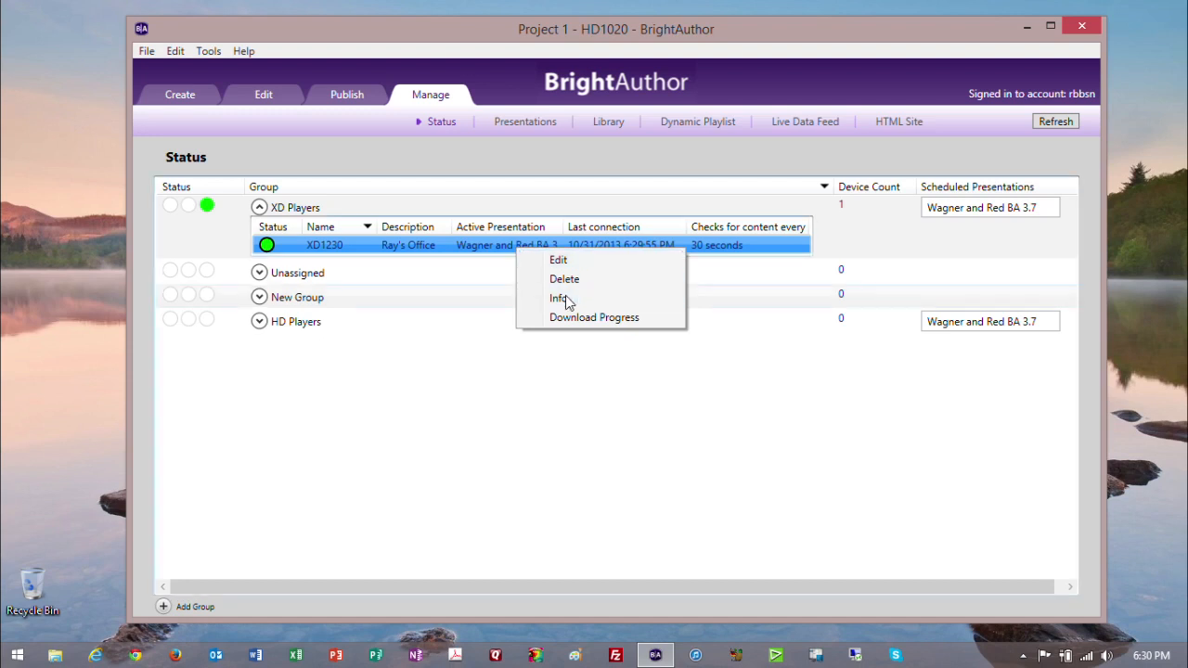
click(696, 478)
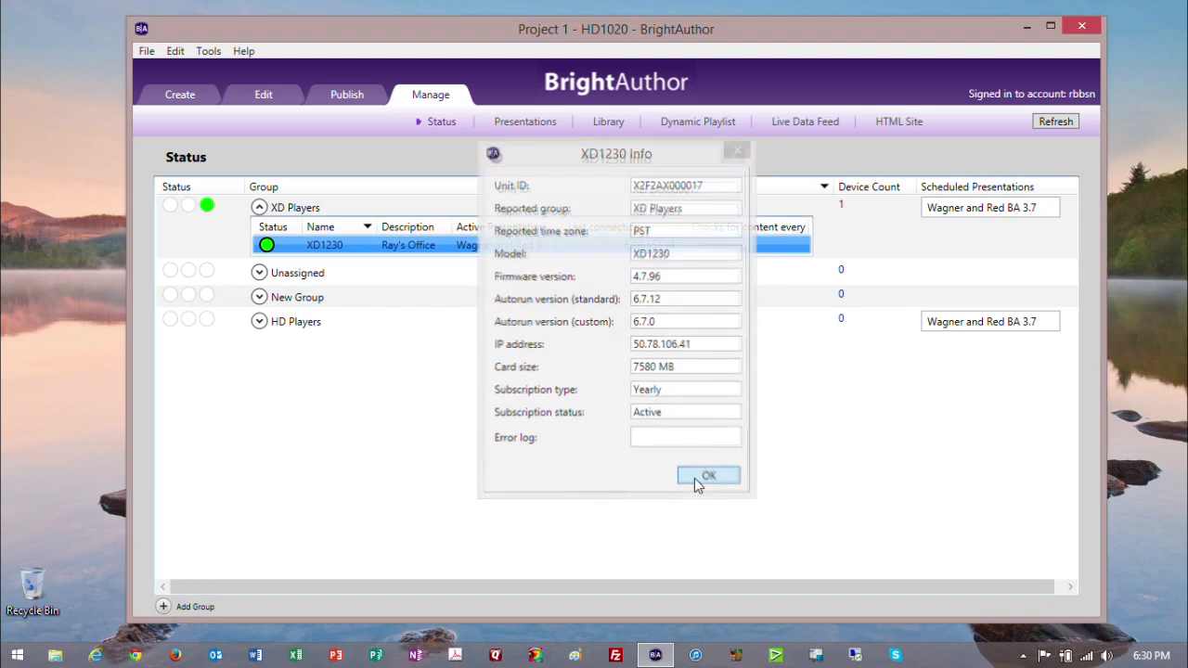
right_click(536, 245)
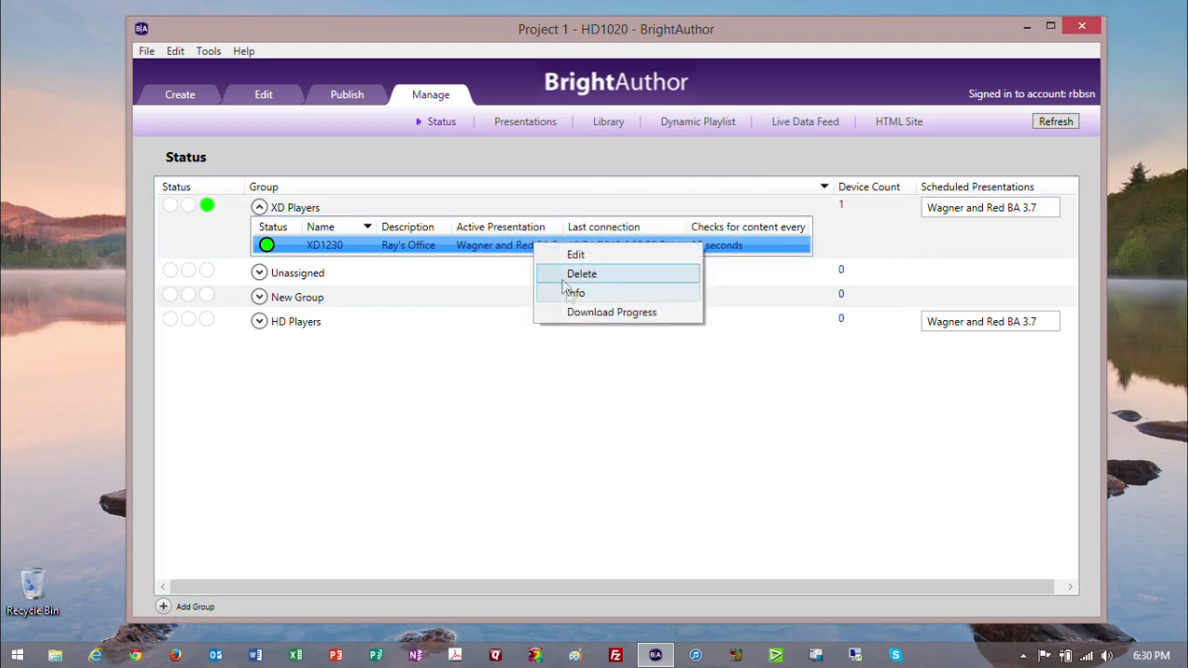
click(575, 316)
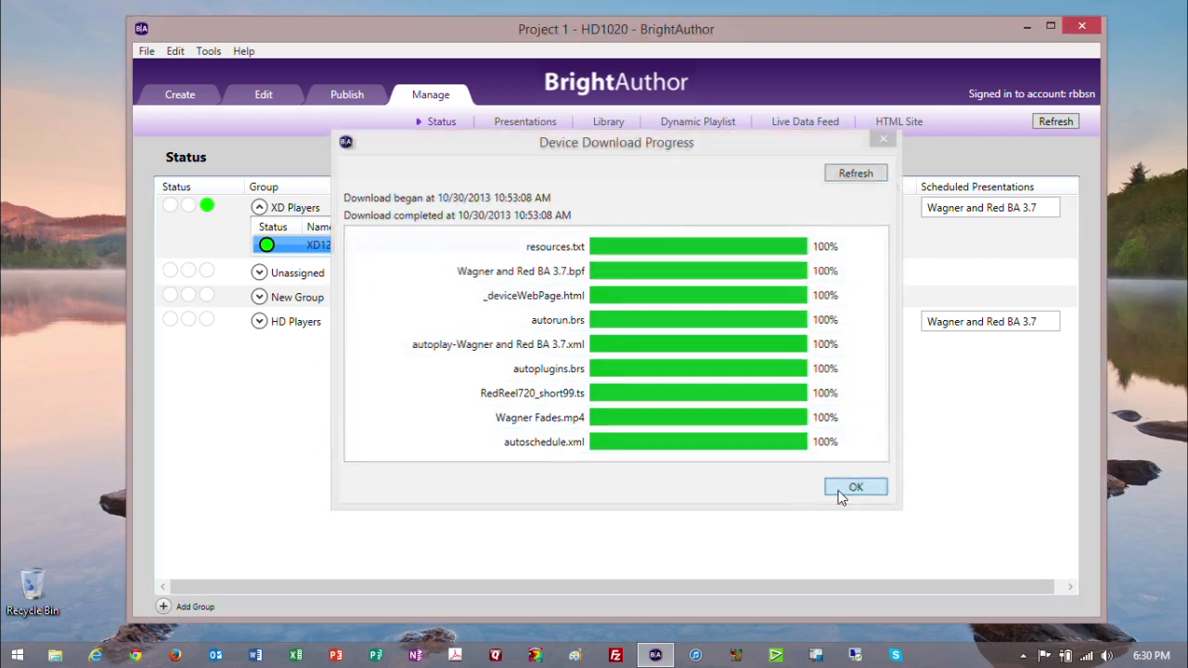
- Close the XD1230 player's download progress and collapse the XD Players group
click(843, 492)
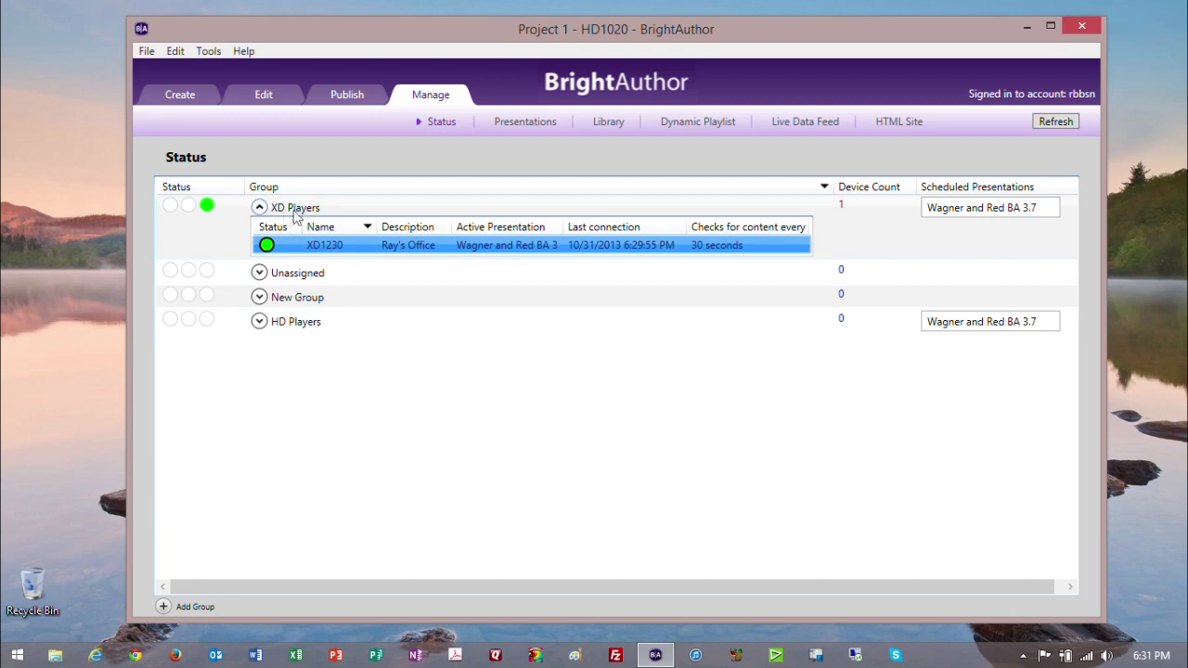
click(259, 207)
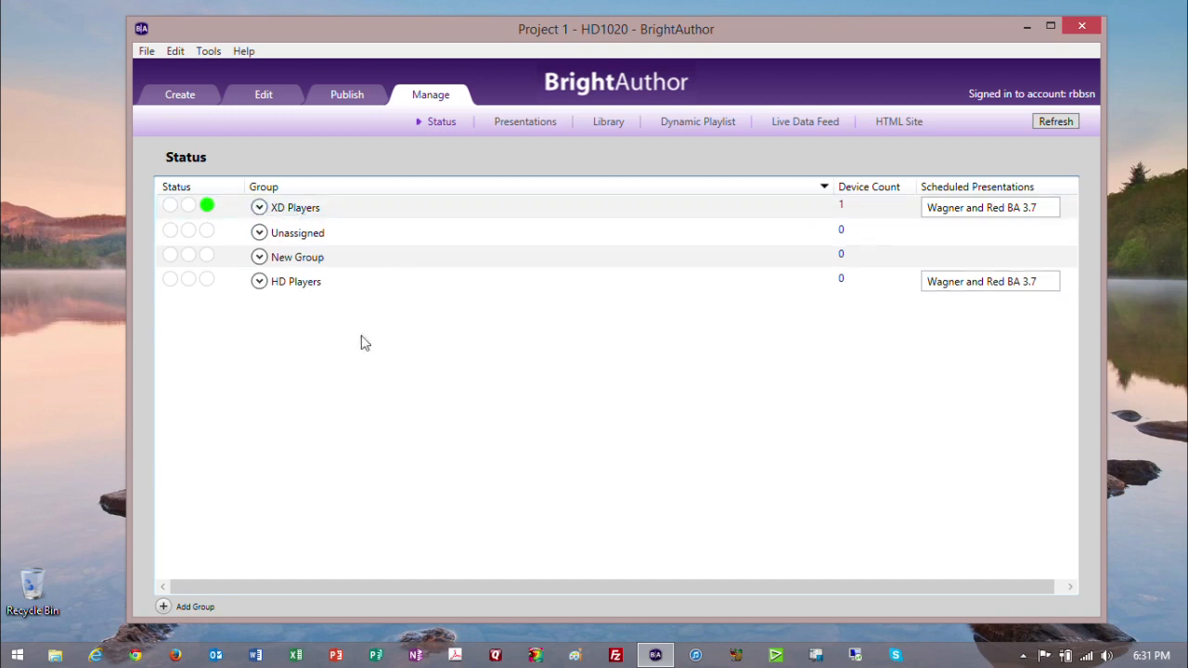
- Open the BrightSign Network publishing schedule for the XD Players group and clear its non-stop Wagner and Red BA 3.7 event
click(340, 98)
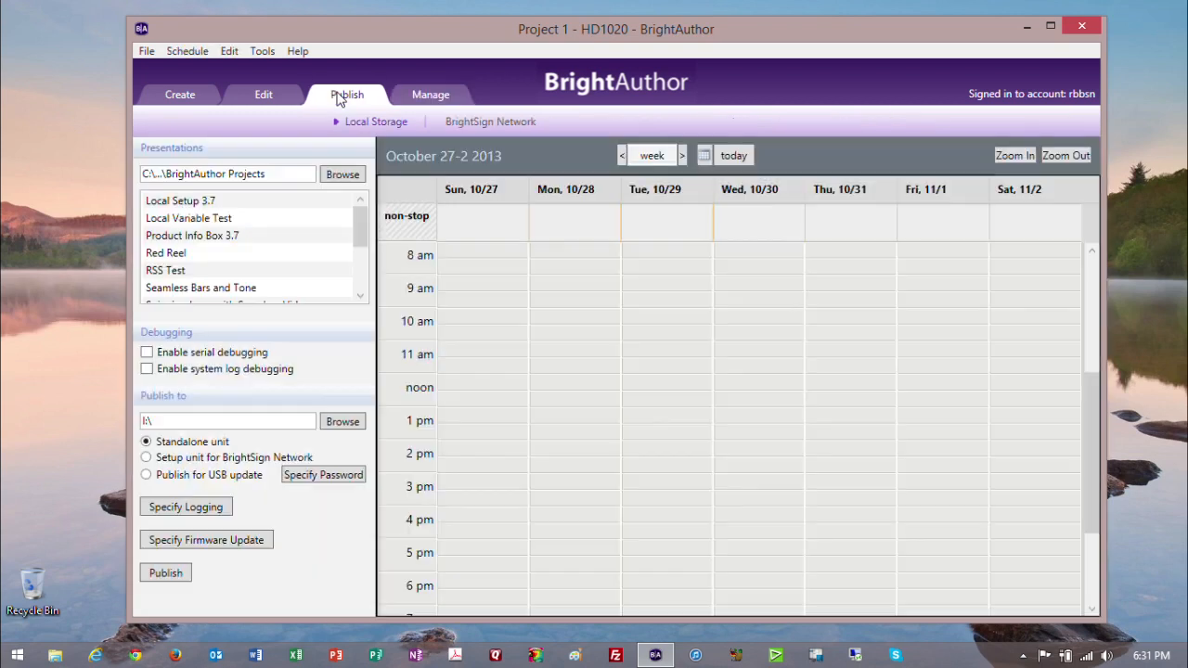
click(453, 121)
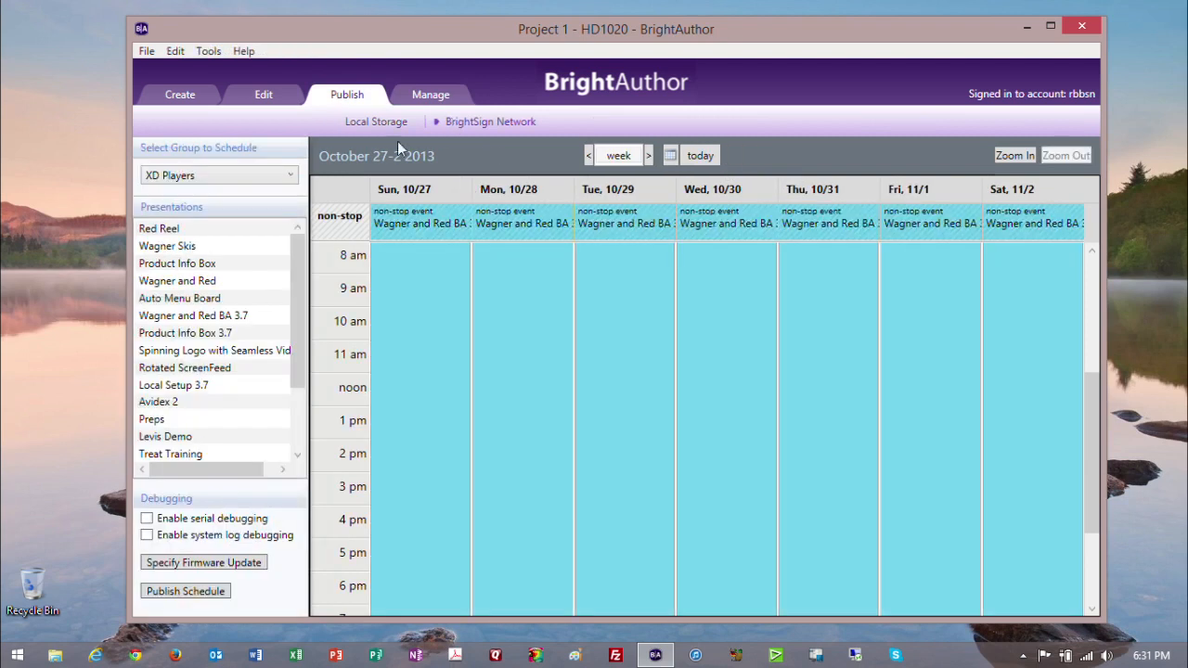
click(285, 176)
click(206, 229)
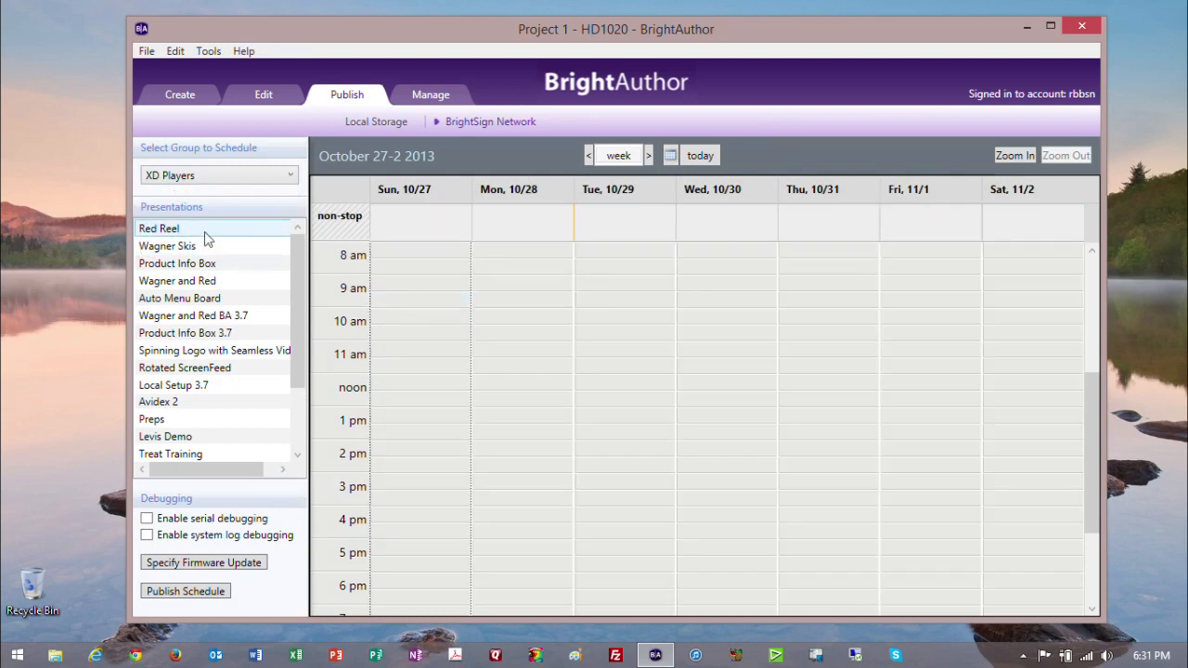
- Schedule the Treat Training presentation as active all day, every day, and publish the schedule to the XD Players group
drag(185, 456, 425, 385)
click(581, 186)
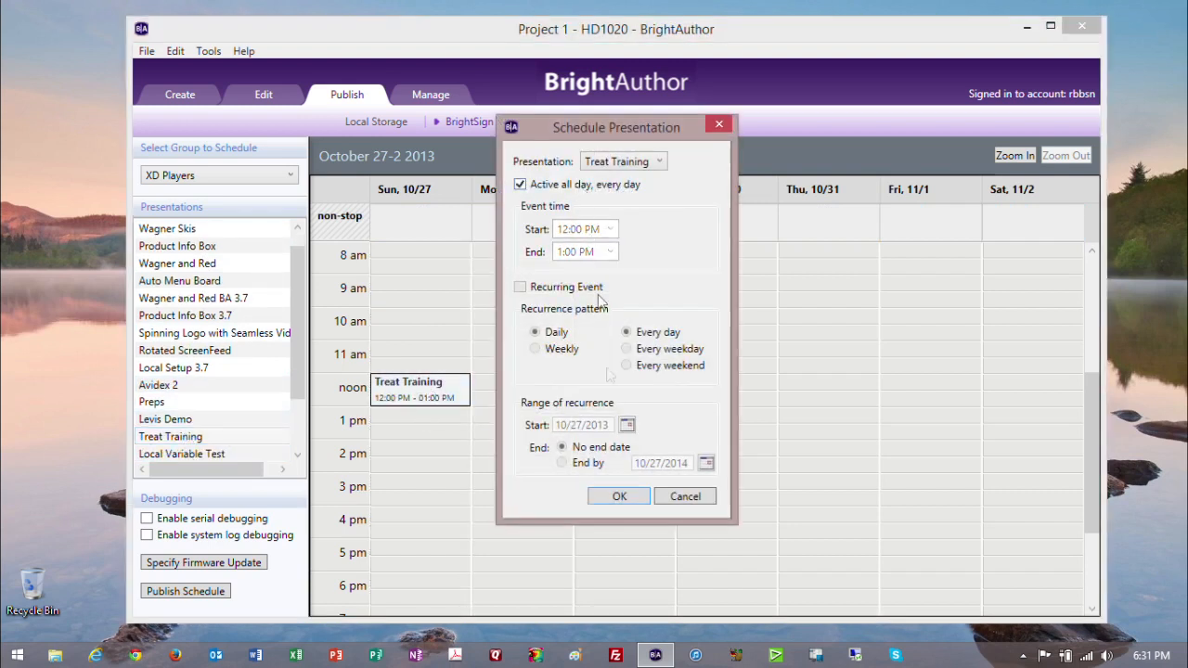
click(620, 497)
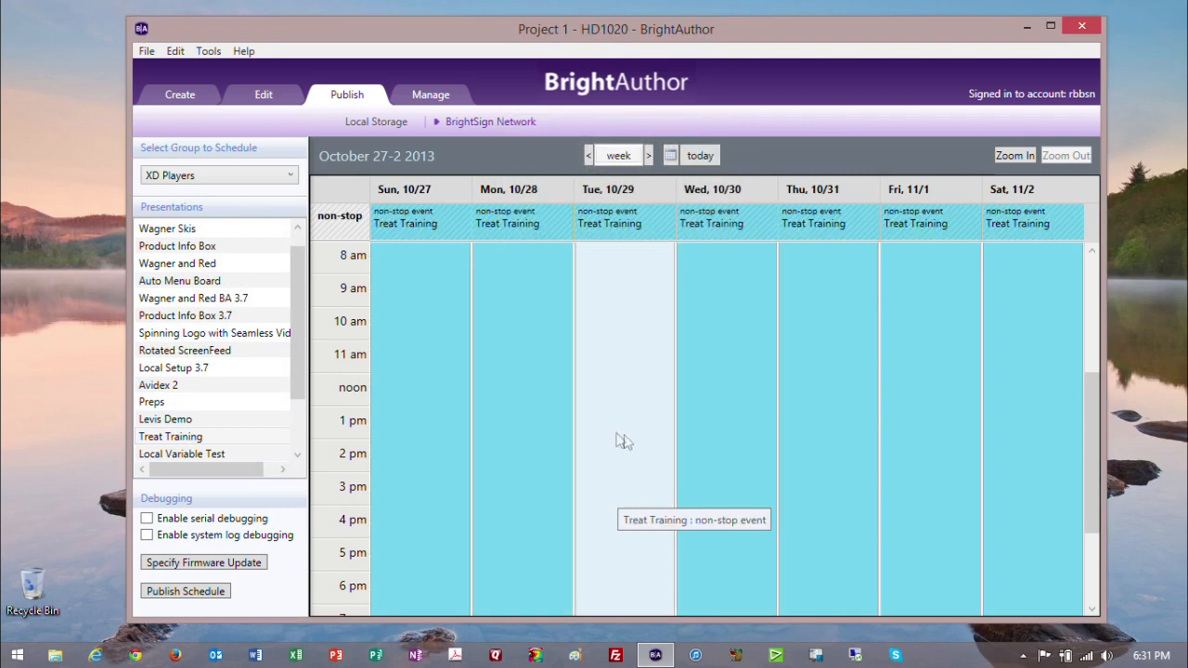
click(216, 592)
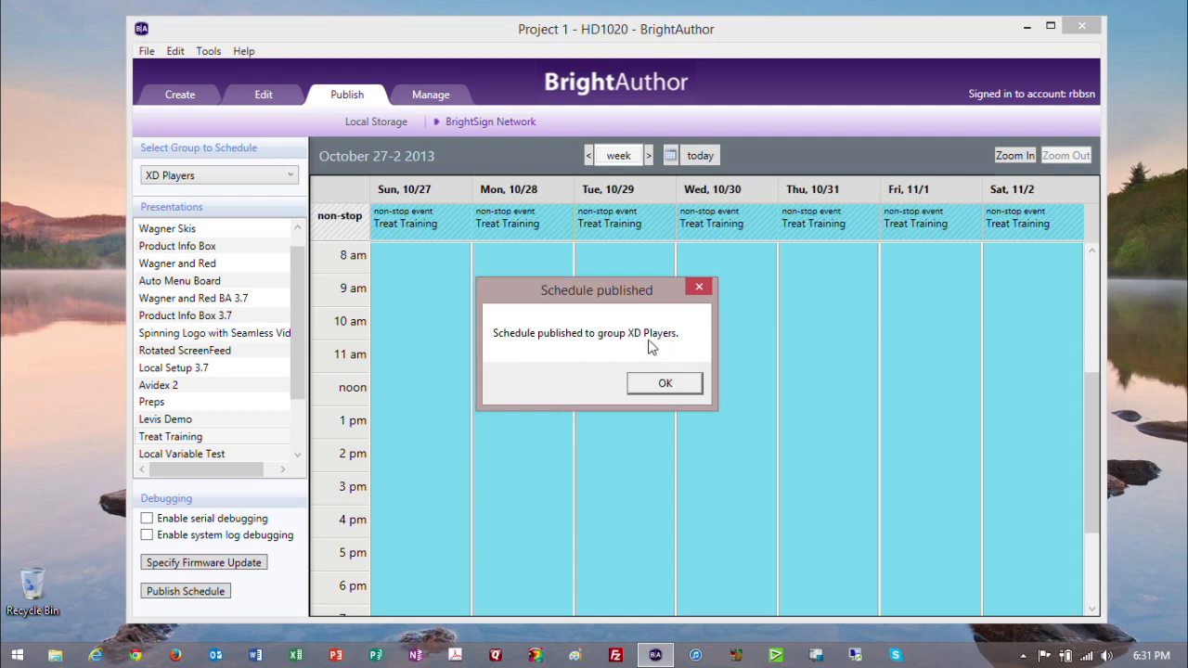
click(664, 381)
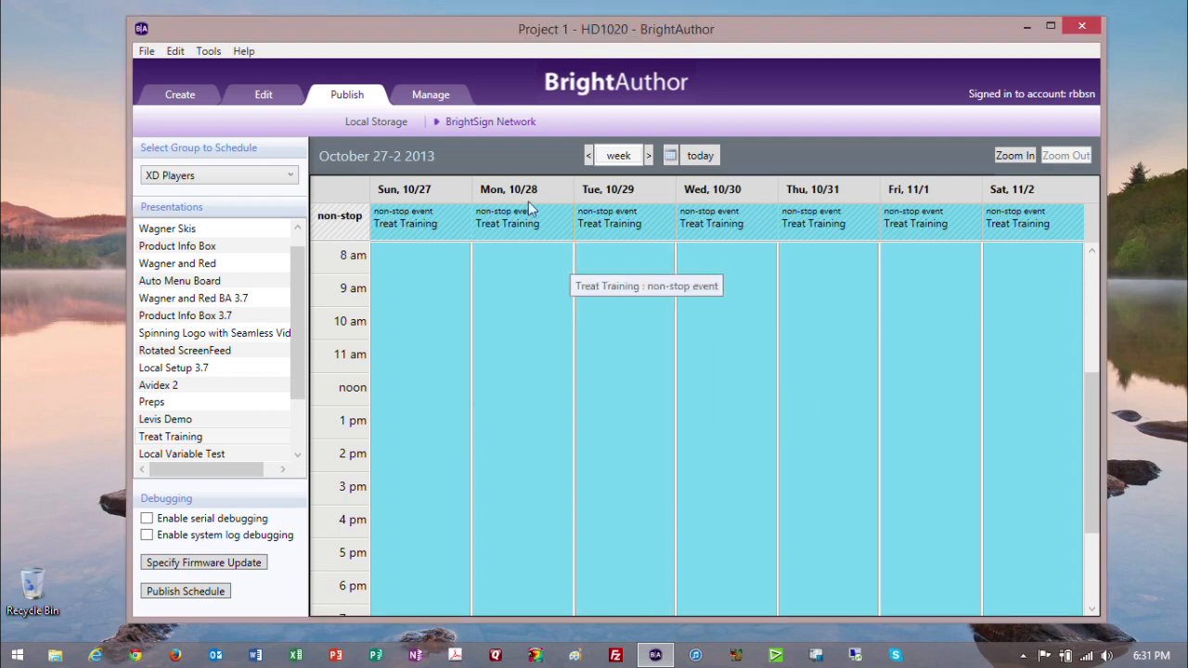
- Check the XD Players group's scheduled presentation and the XD1230 player's download progress in the network status, leaving the group collapsed
click(431, 97)
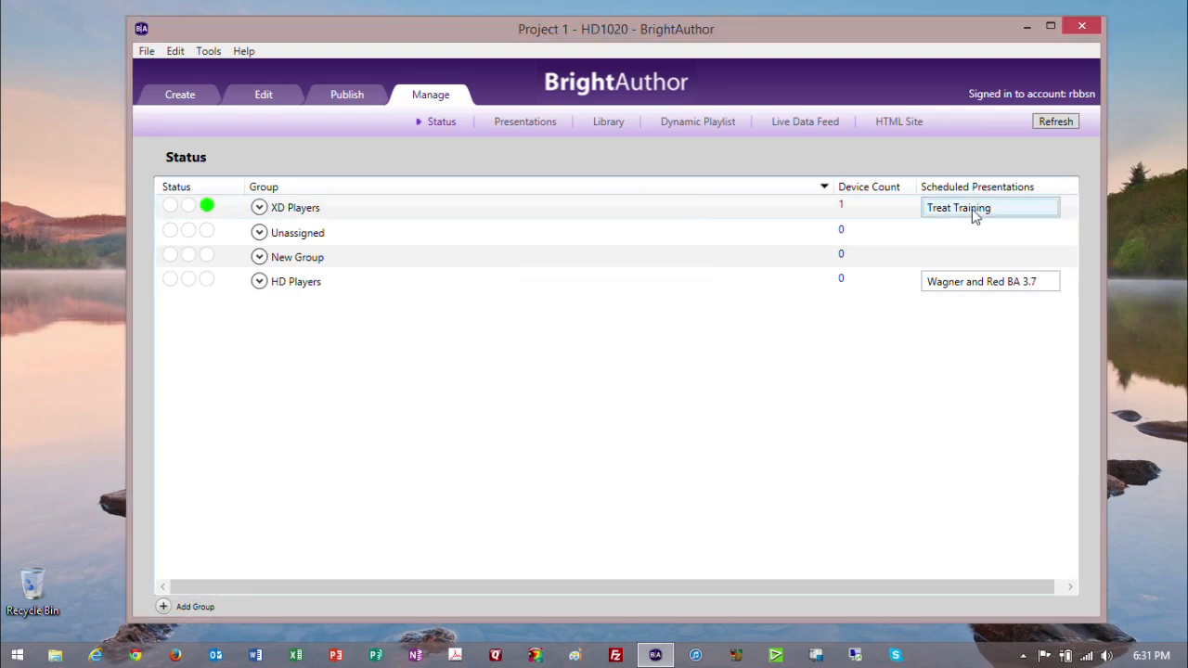
click(259, 208)
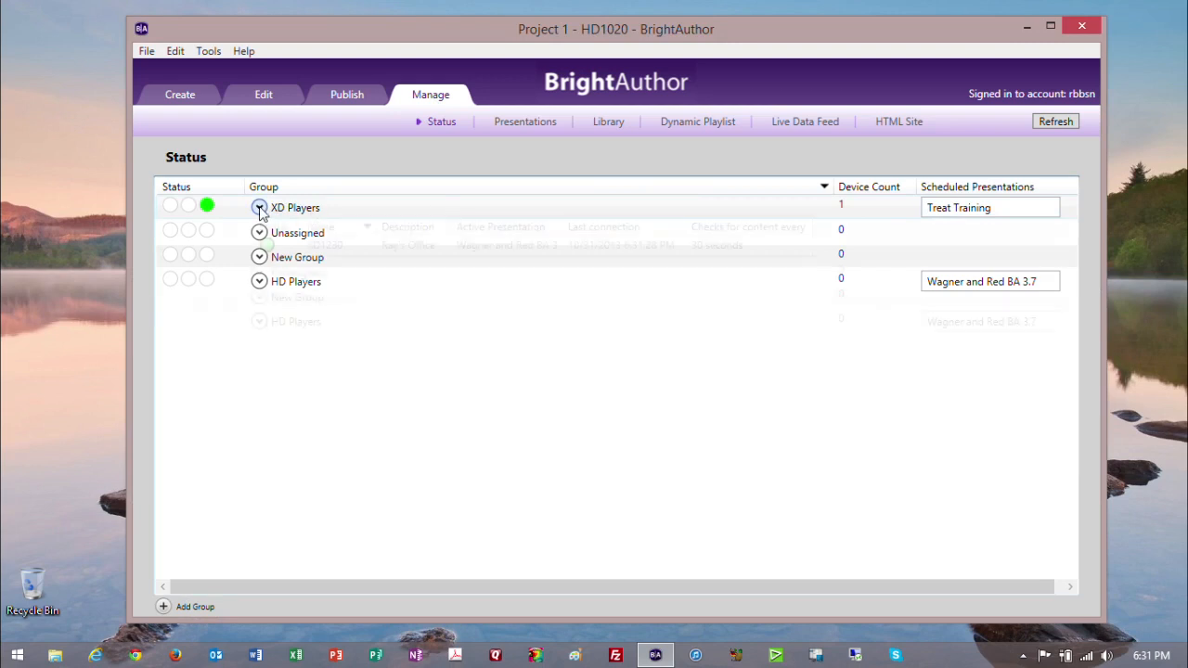
right_click(538, 252)
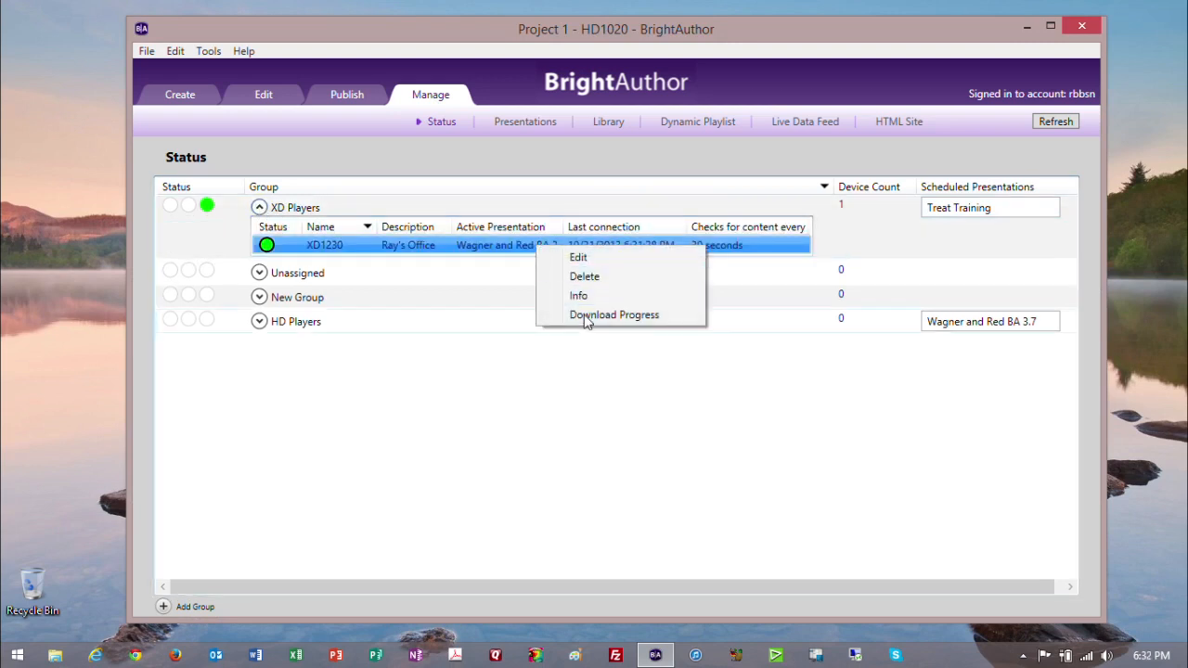
click(586, 315)
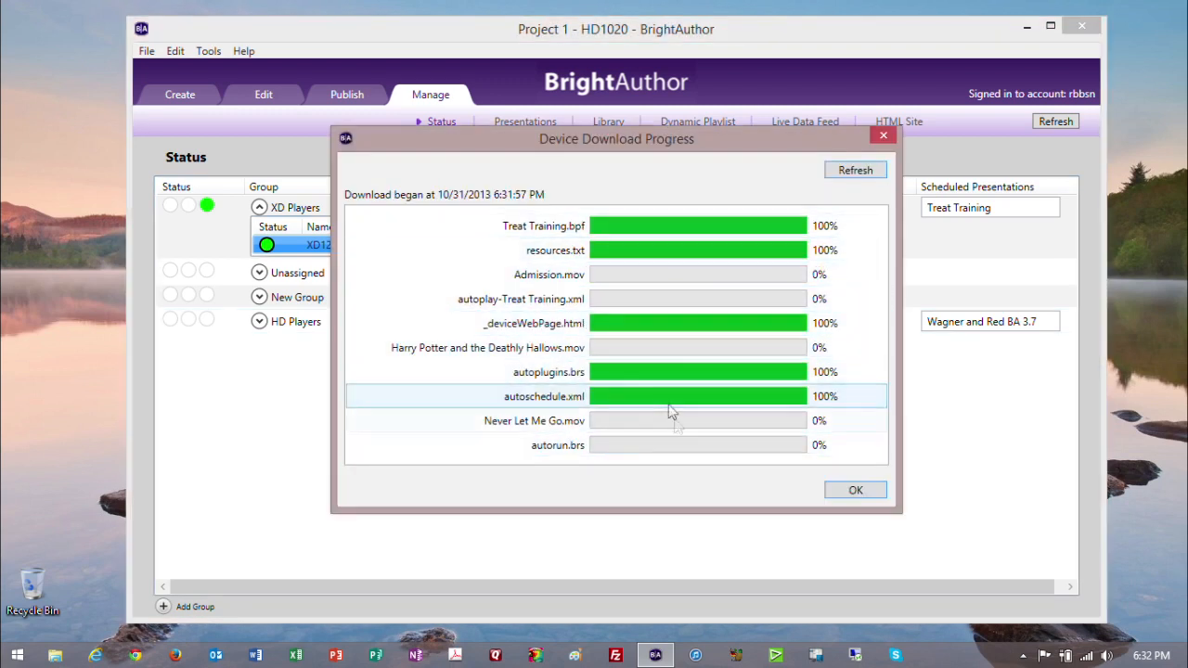
click(855, 491)
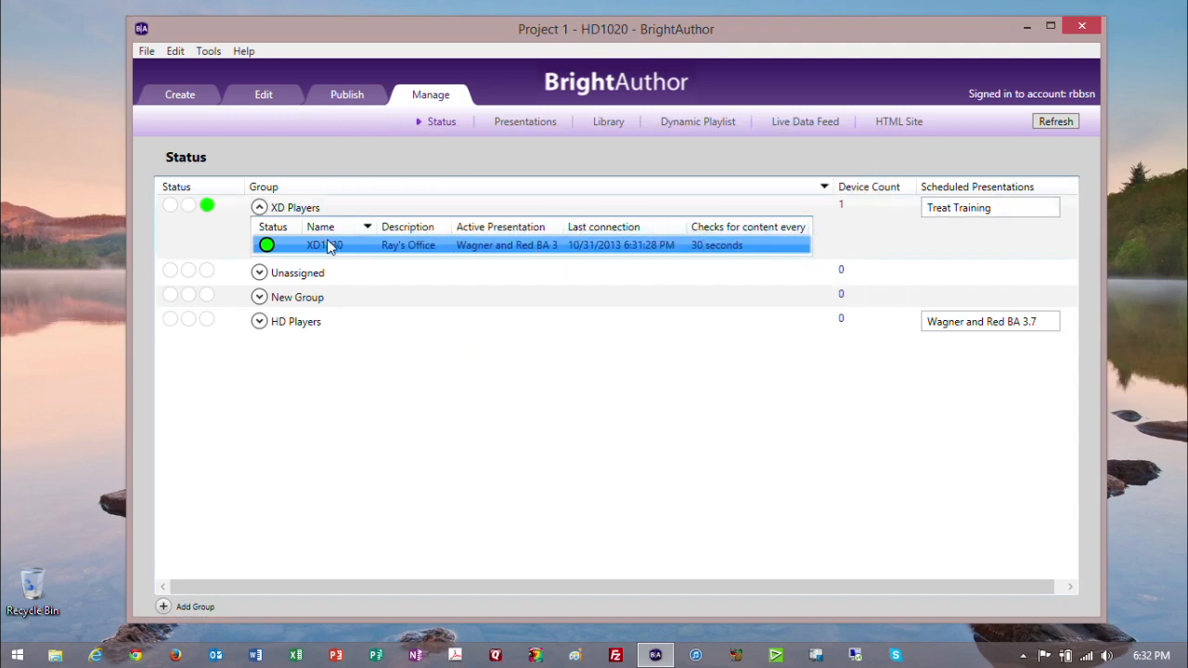
click(259, 207)
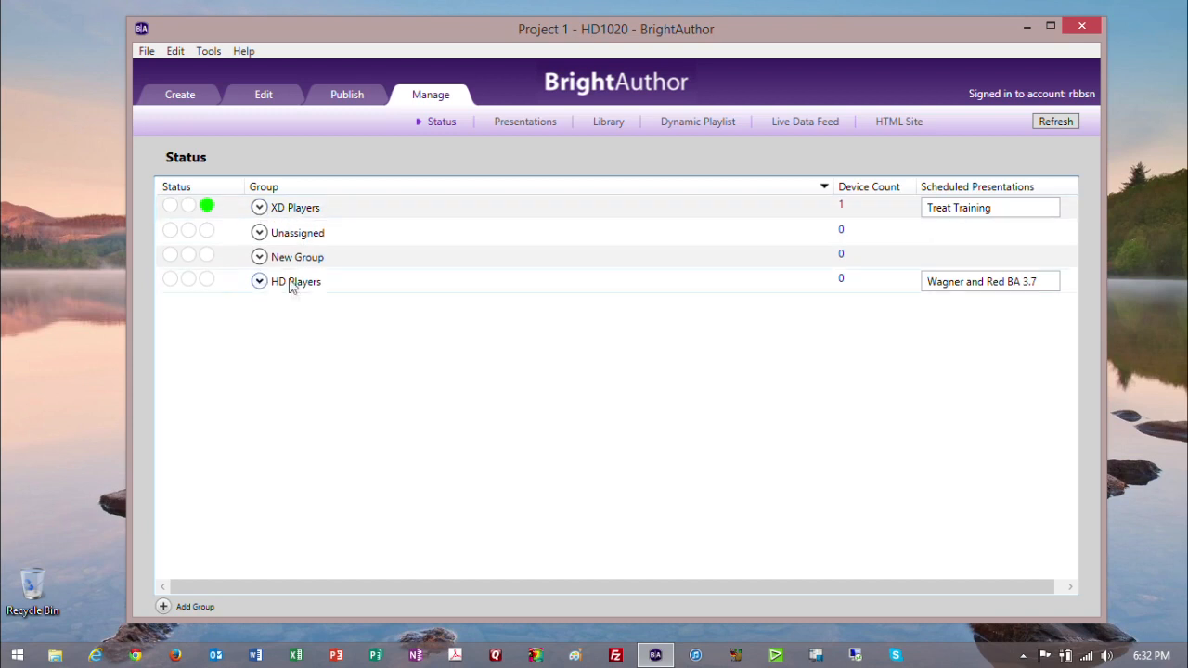
- Return to the project's Zone 1 playlist and minimize the BrightAuthor window
click(353, 98)
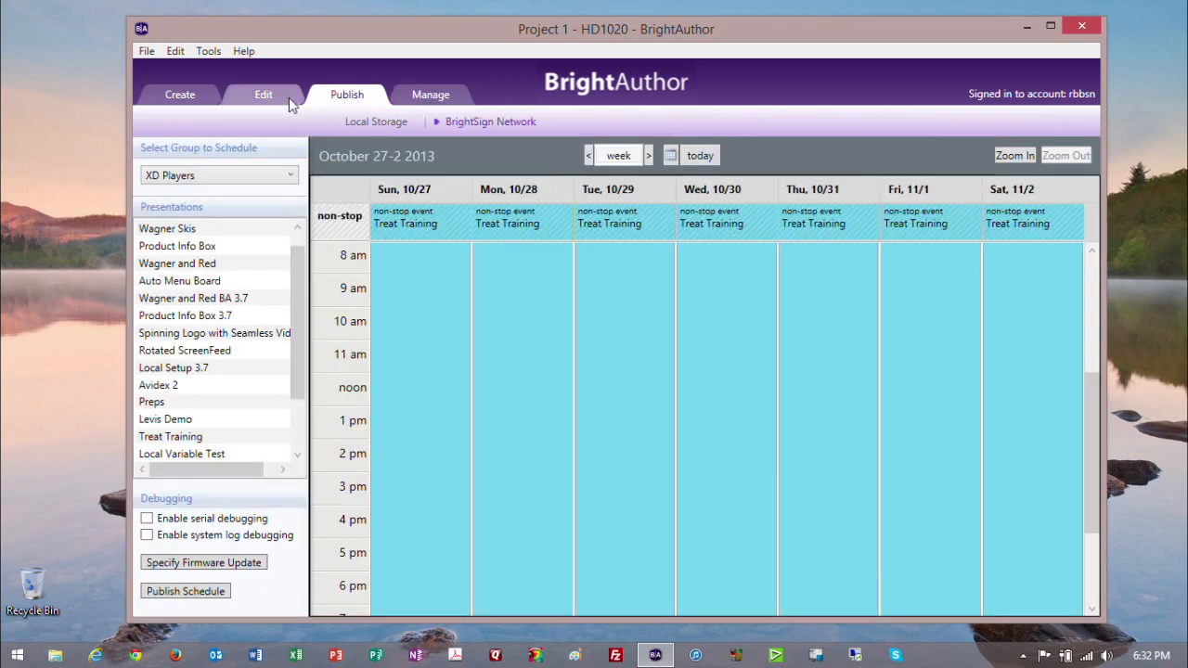
click(289, 98)
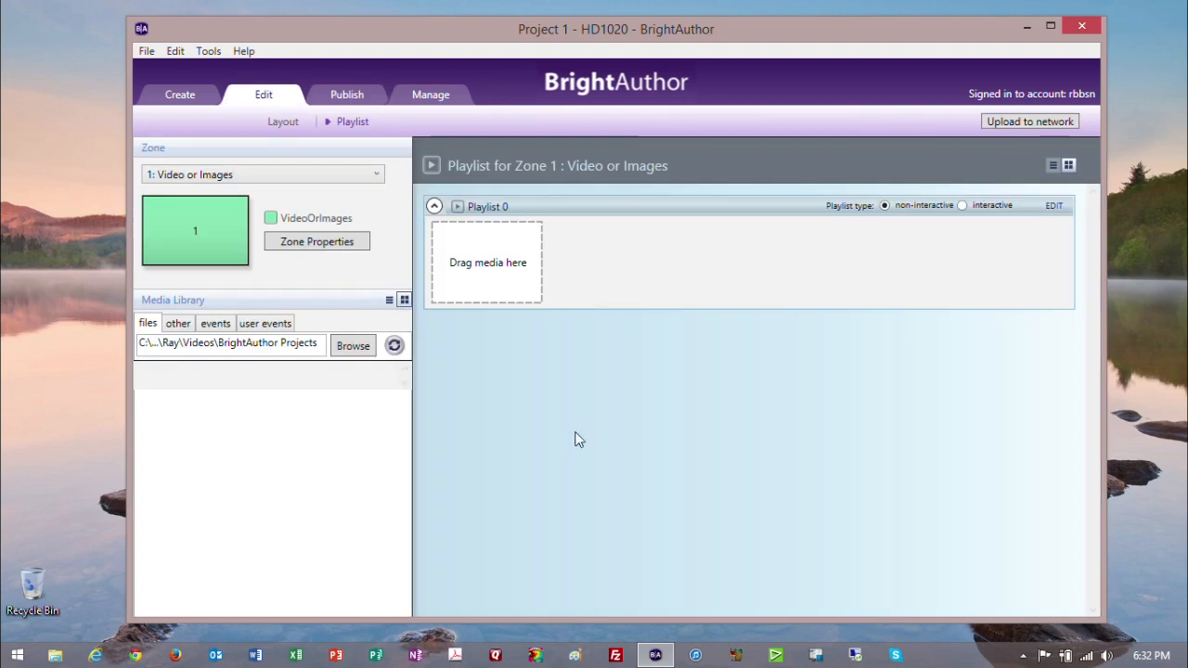
click(1028, 28)
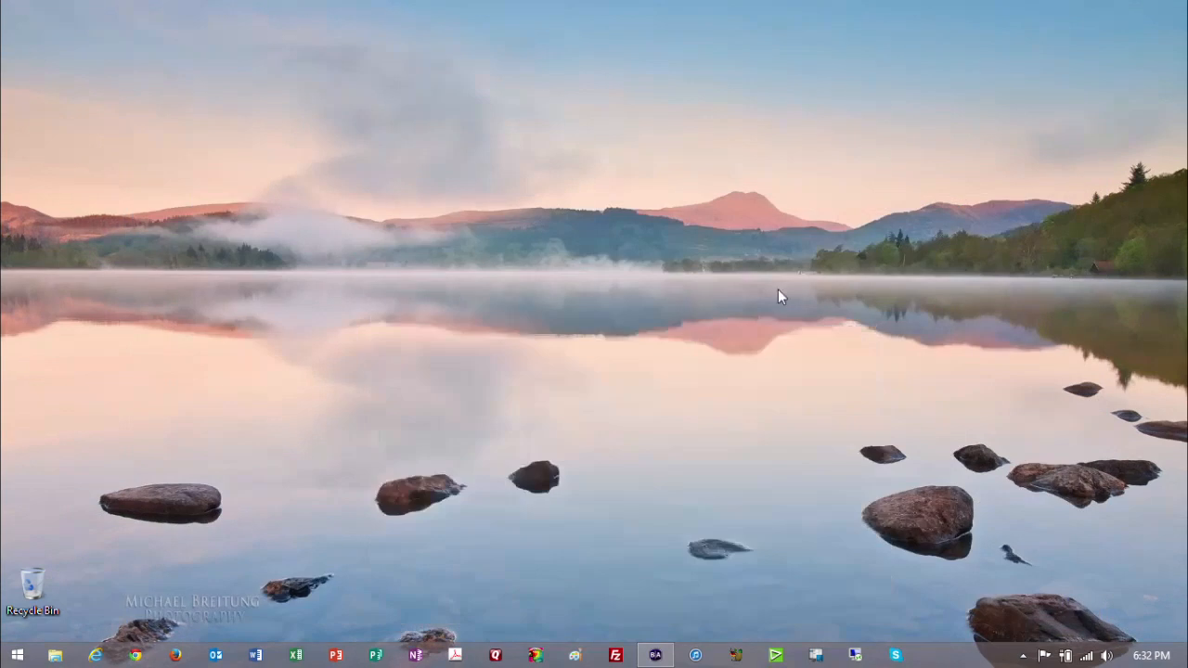